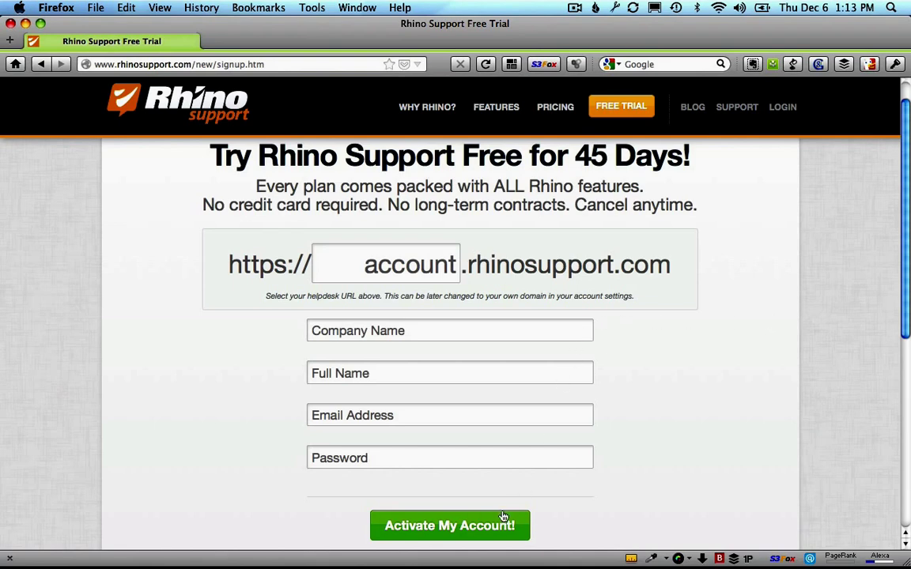
Step: Sign up for a trial helpdesk at the MyCompany subdomain and activate the account
{"action": "left_click", "coordinate": [402, 271]}
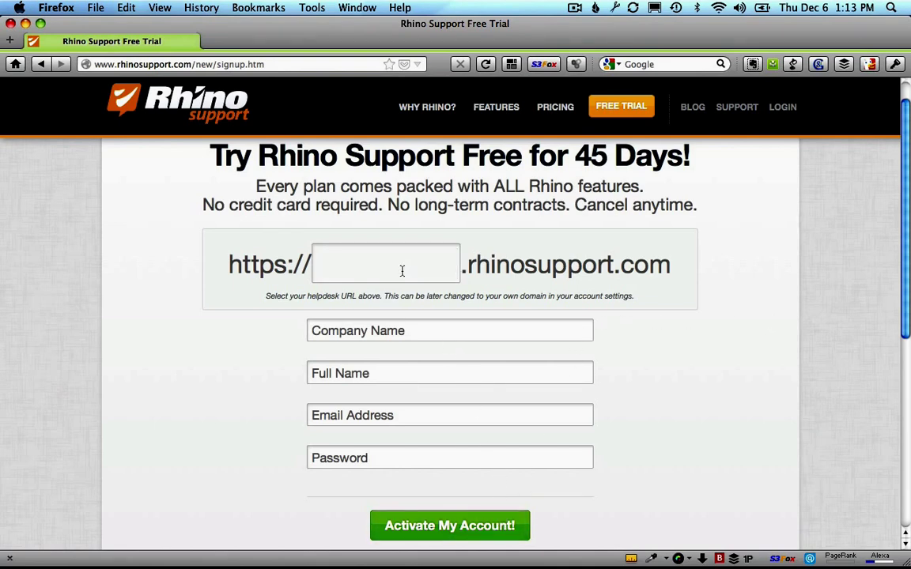
{"action": "type", "text": "MyCompany"}
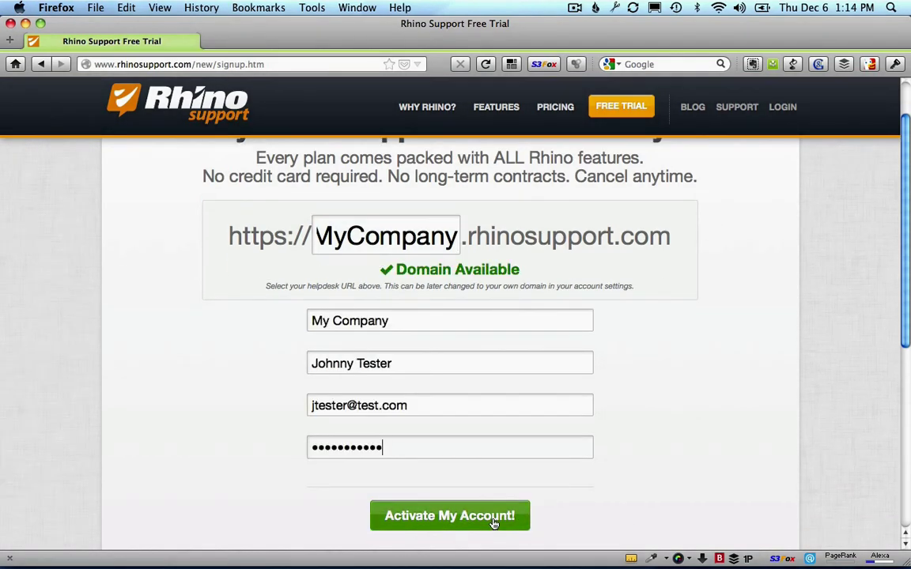
{"action": "left_click", "coordinate": [493, 518]}
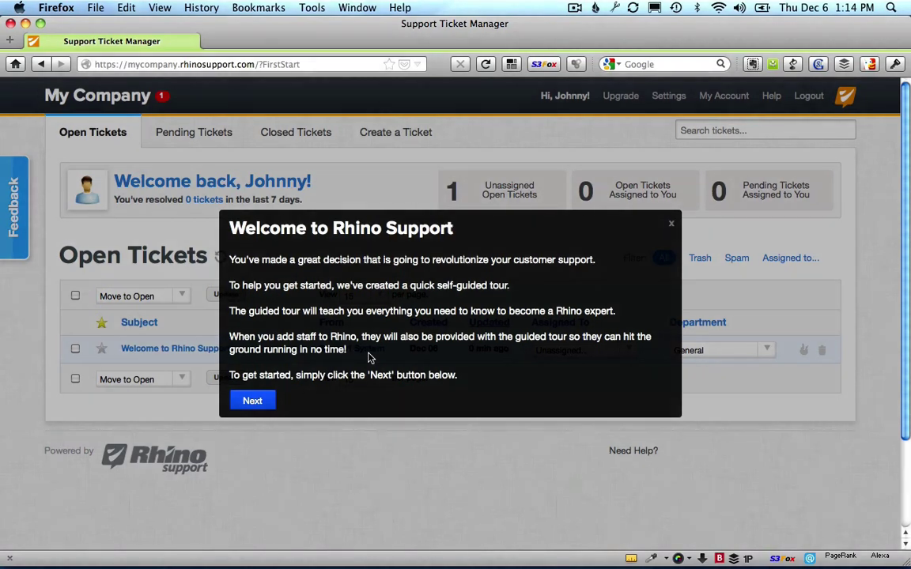
Step: Step through the tour's status bar, tickets and create-ticket popups, then close the tour
{"action": "left_click", "coordinate": [252, 401]}
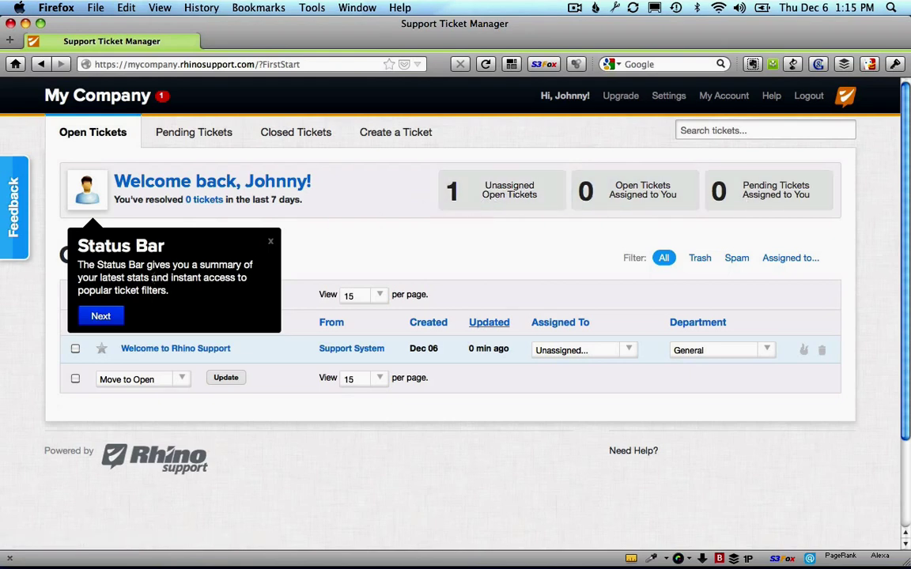
{"action": "left_click", "coordinate": [119, 316]}
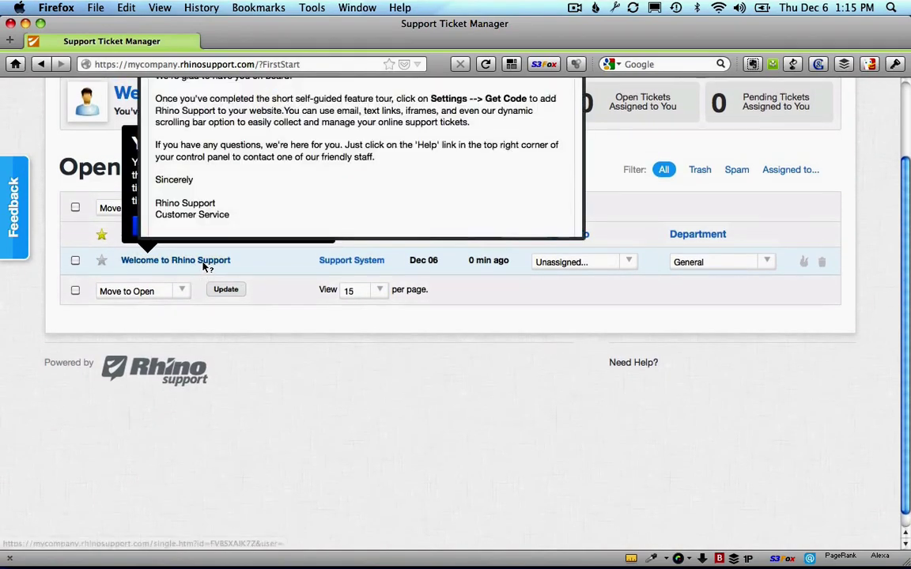
{"action": "scroll", "coordinate": [274, 320], "scroll_direction": "up", "scroll_amount": 2}
{"action": "mouse_move", "coordinate": [202, 331]}
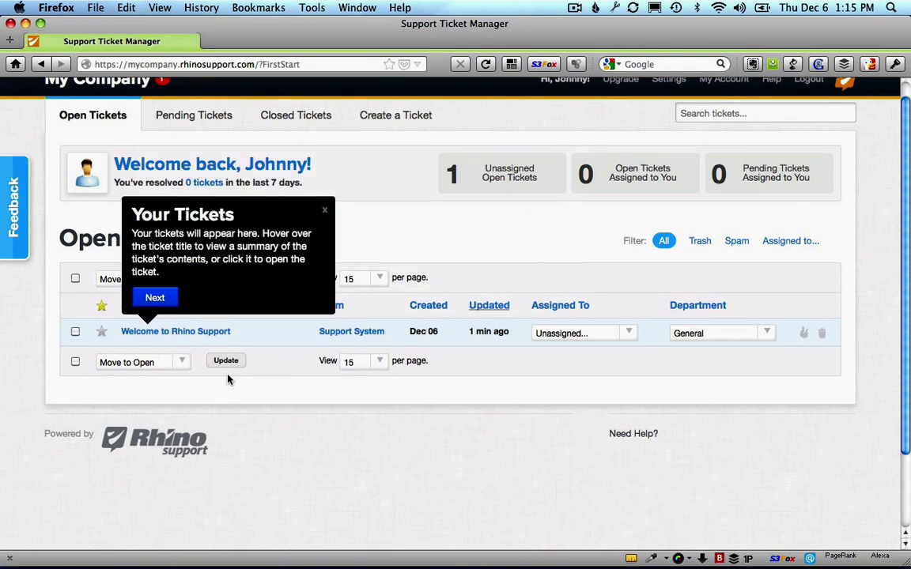
{"action": "left_click", "coordinate": [155, 298]}
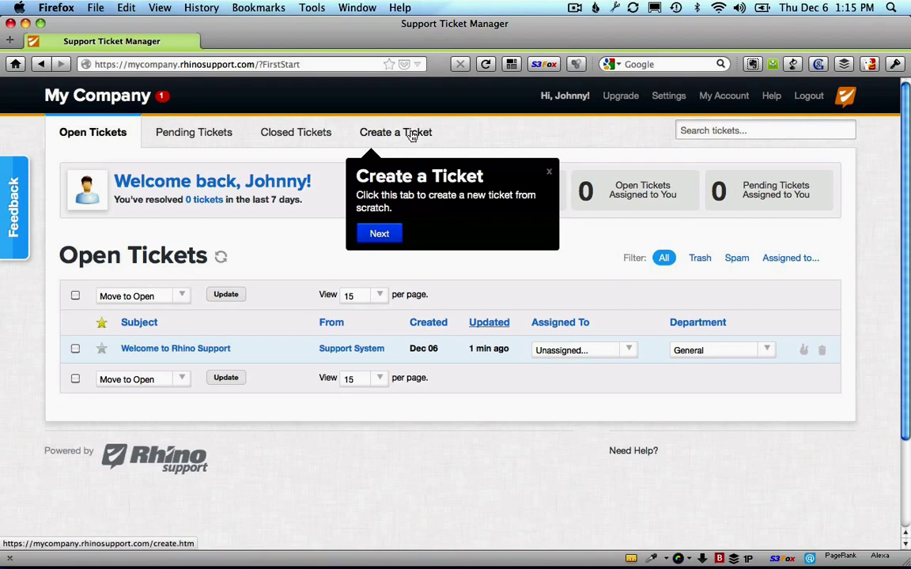
{"action": "left_click", "coordinate": [388, 234]}
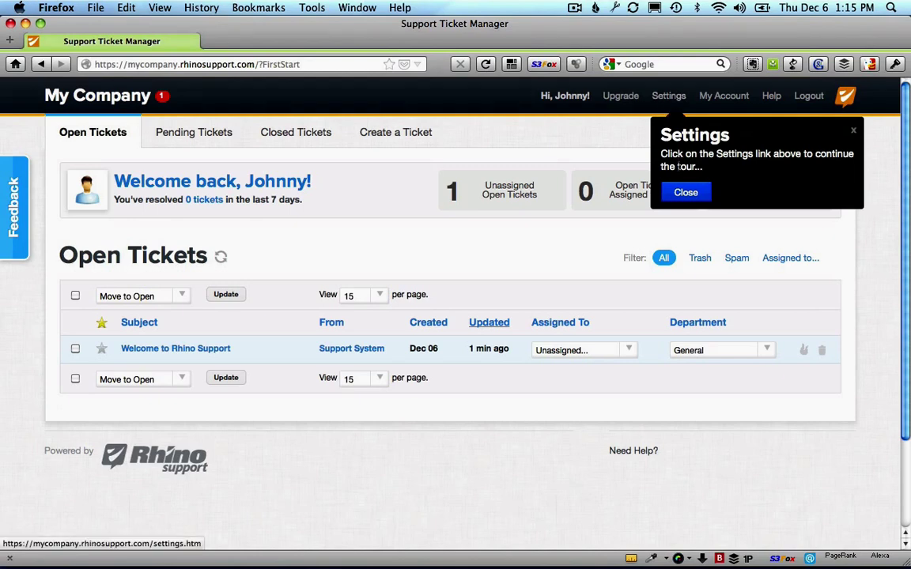
{"action": "left_click", "coordinate": [685, 192]}
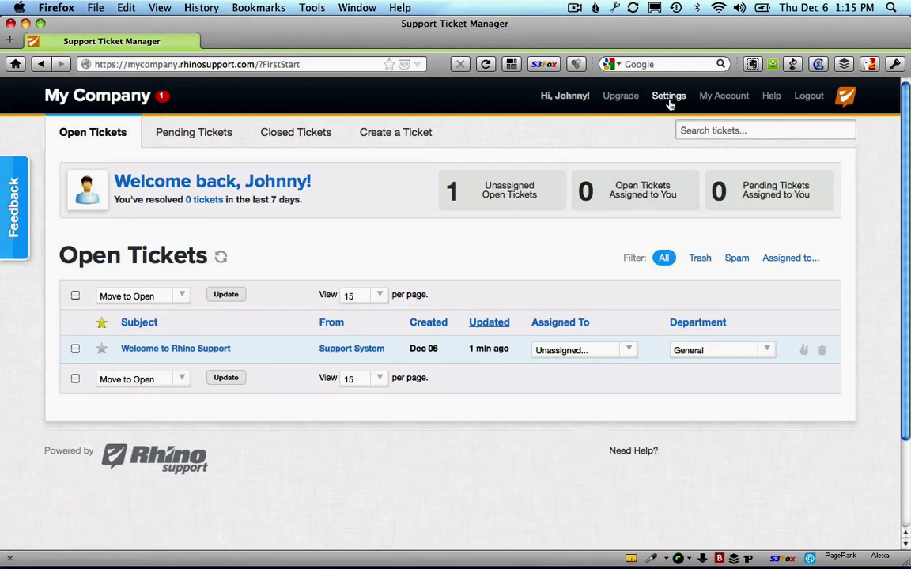
Step: Open Settings on Staff / Departments and advance the tour to Integration Options
{"action": "left_click", "coordinate": [668, 98]}
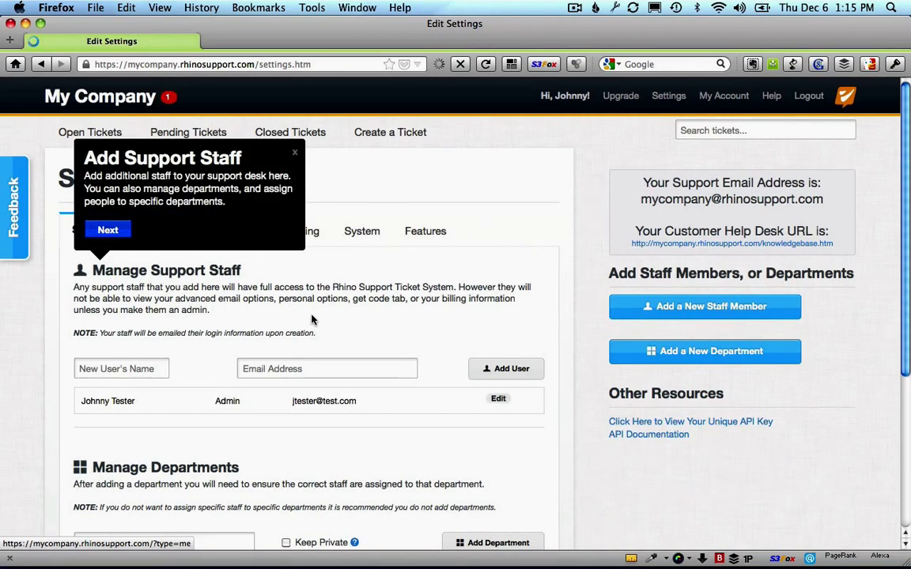
{"action": "scroll", "coordinate": [312, 319], "scroll_direction": "down", "scroll_amount": 3}
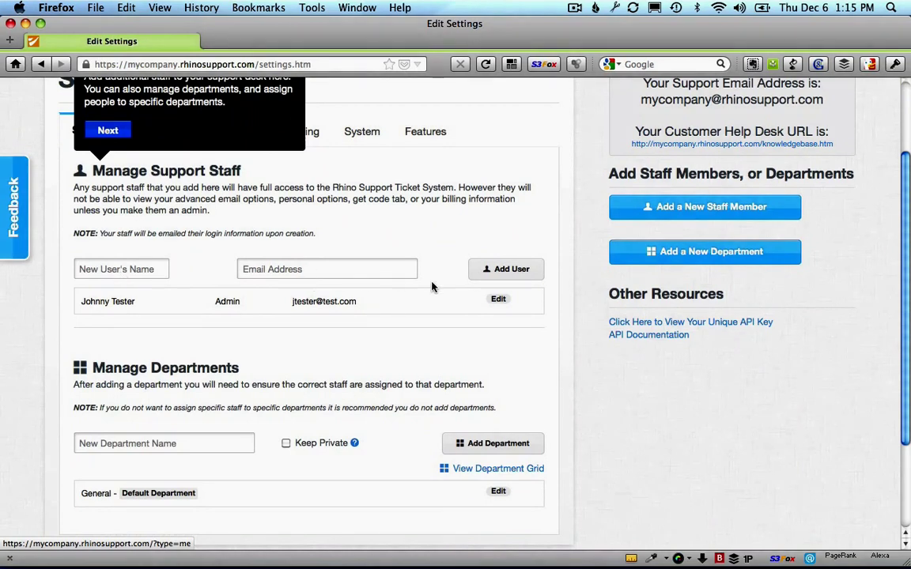
{"action": "scroll", "coordinate": [431, 287], "scroll_direction": "down", "scroll_amount": 3}
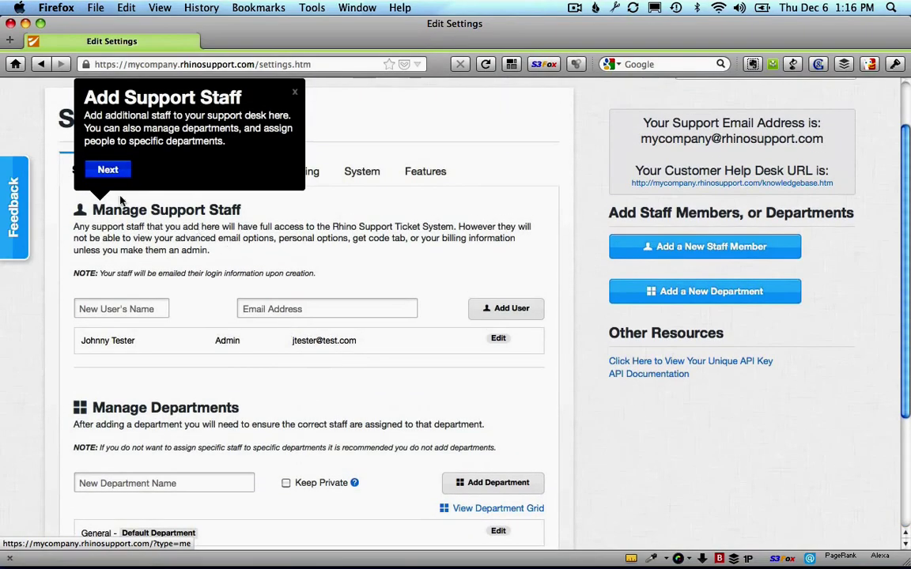
{"action": "left_click", "coordinate": [110, 171]}
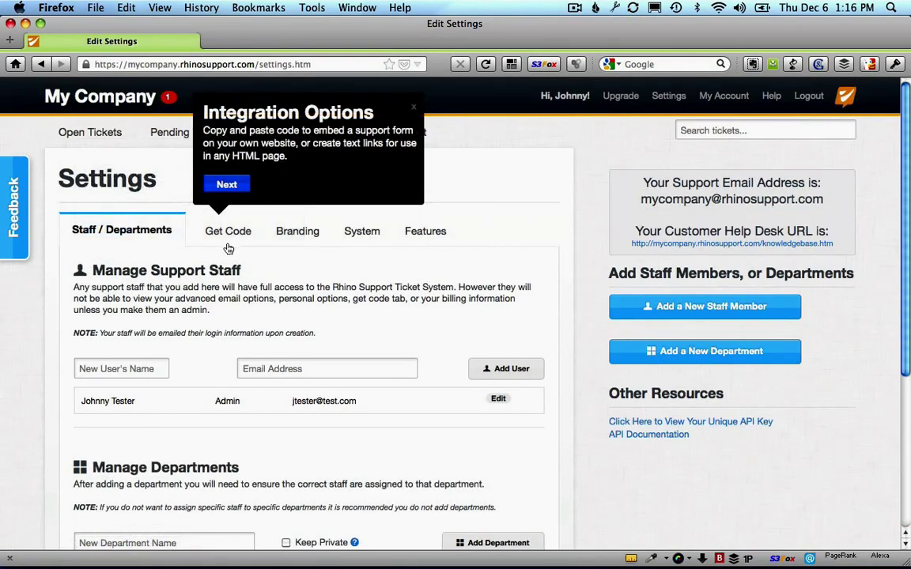
Step: Show the Get Code options and briefly select the support email address
{"action": "left_click", "coordinate": [227, 237]}
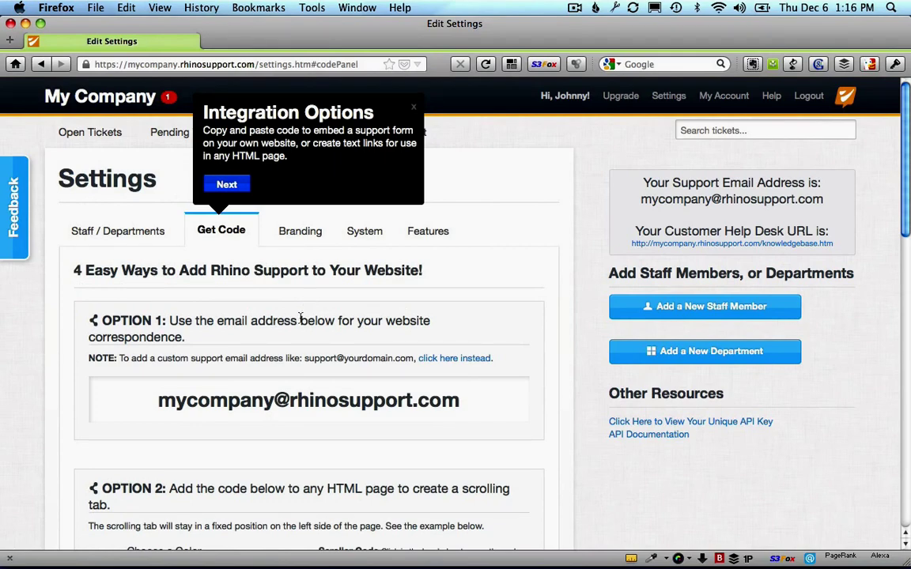
{"action": "scroll", "coordinate": [300, 319], "scroll_direction": "down", "scroll_amount": 2}
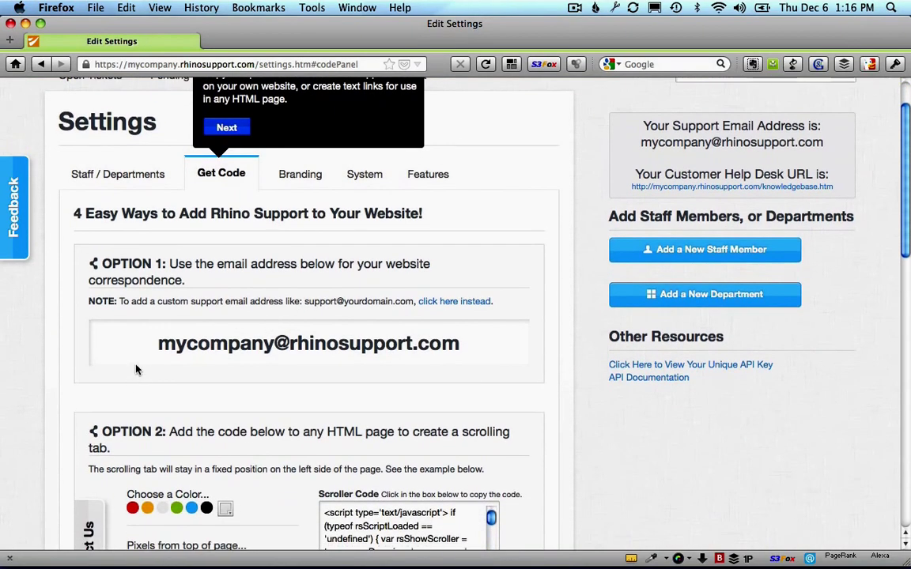
{"action": "left_click_drag", "start_coordinate": [158, 345], "coordinate": [454, 352]}
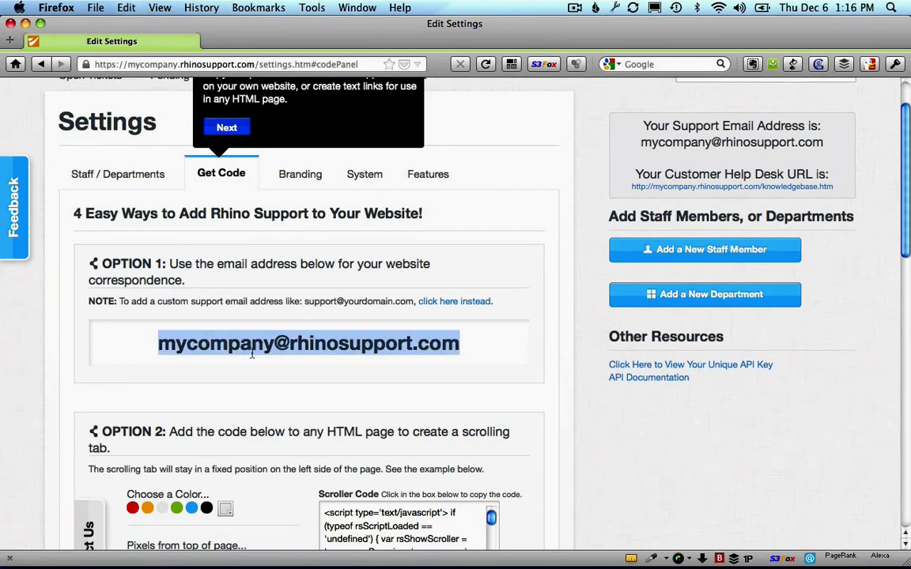
{"action": "left_click", "coordinate": [168, 345]}
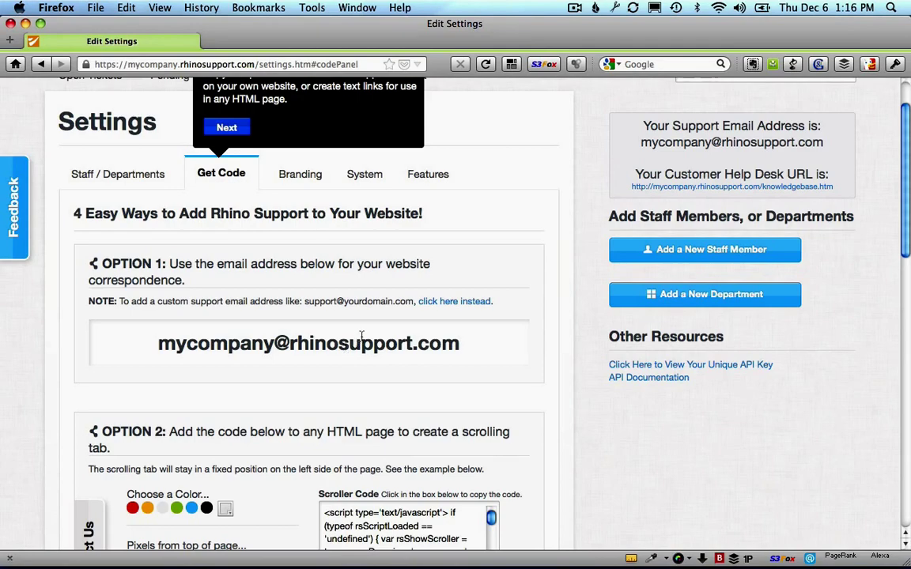
Step: Review the custom branded support email settings via 'click here instead'
{"action": "left_click", "coordinate": [452, 301]}
{"action": "scroll", "coordinate": [368, 299], "scroll_direction": "down", "scroll_amount": 5}
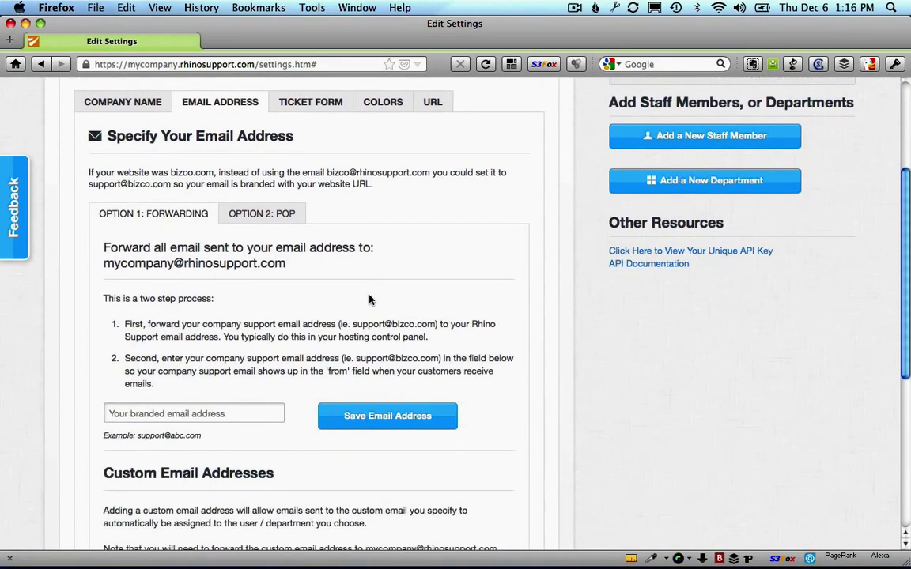
{"action": "scroll", "coordinate": [368, 300], "scroll_direction": "down", "scroll_amount": 5}
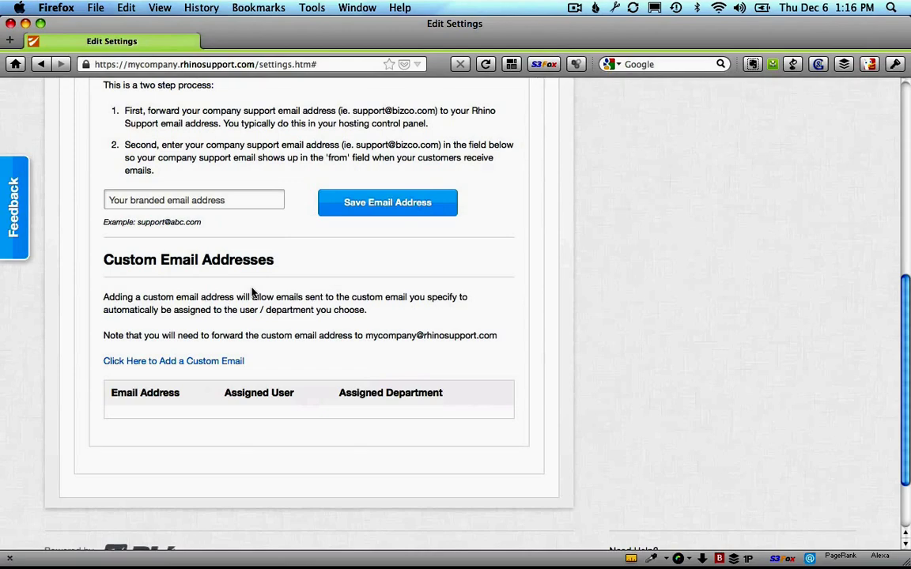
{"action": "scroll", "coordinate": [251, 293], "scroll_direction": "up", "scroll_amount": 5}
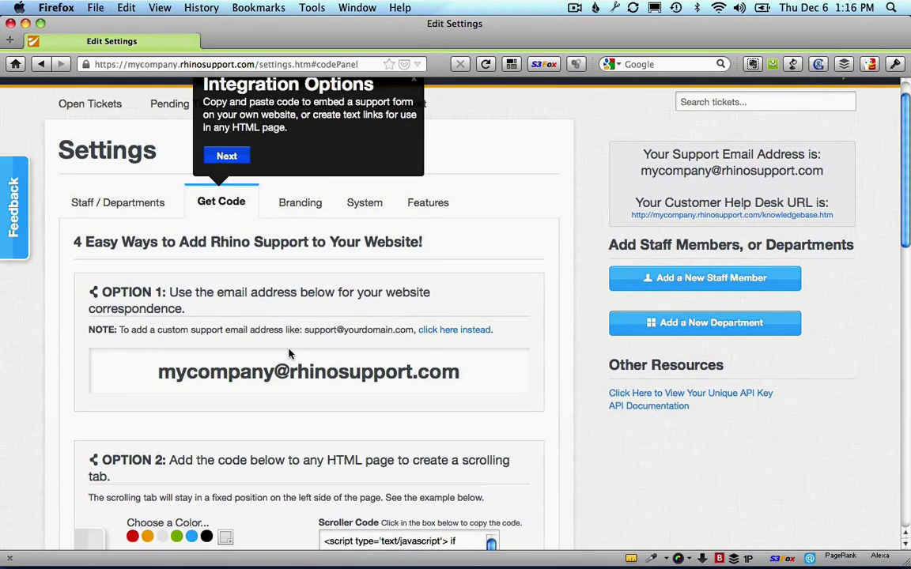
{"action": "scroll", "coordinate": [288, 354], "scroll_direction": "down", "scroll_amount": 3}
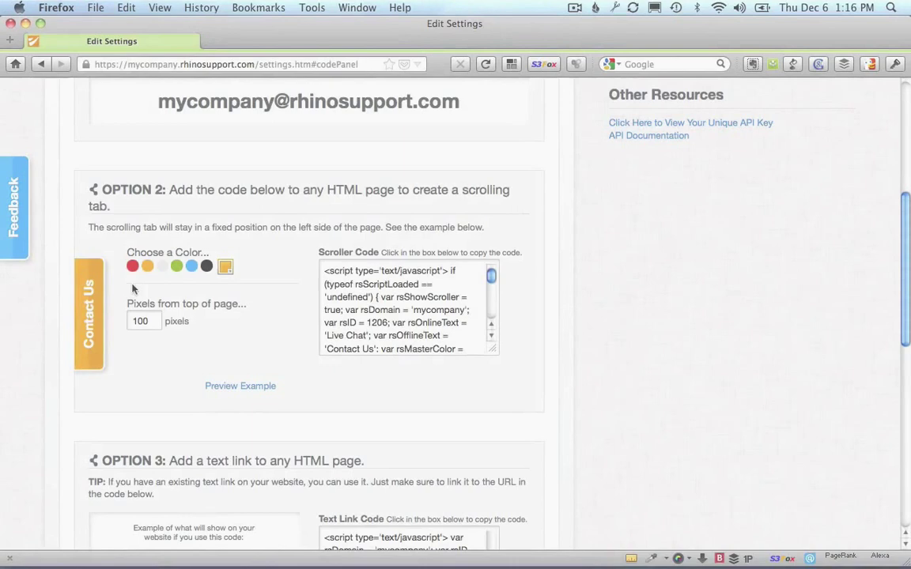
Step: Preview a red scrolling Contact Us tab, viewing its ticket form and FAQ list, then close it
{"action": "left_click", "coordinate": [132, 266]}
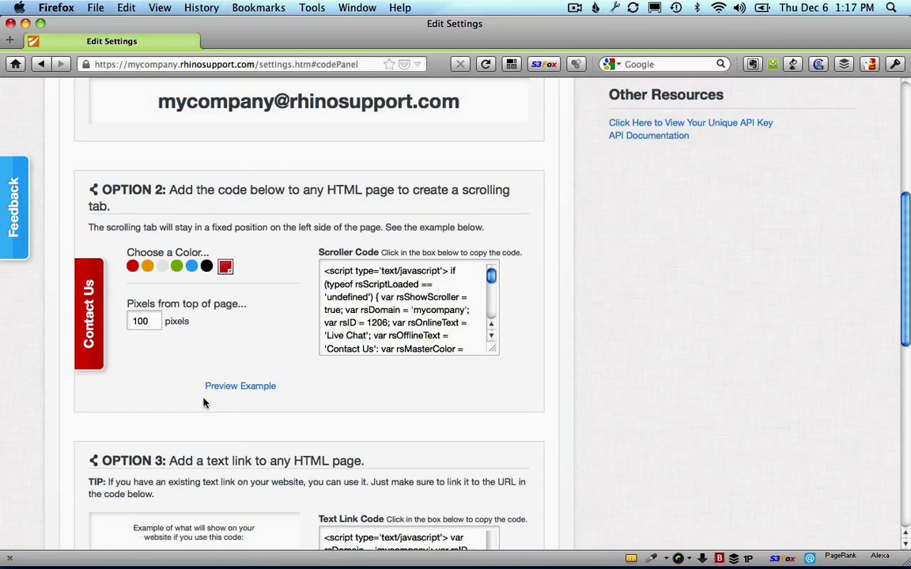
{"action": "left_click", "coordinate": [230, 389]}
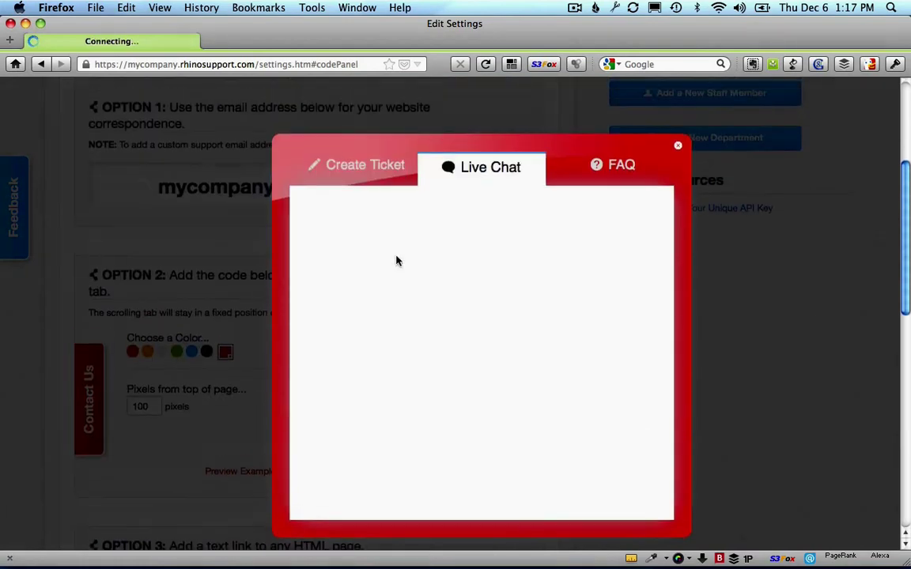
{"action": "left_click", "coordinate": [364, 166]}
{"action": "left_click", "coordinate": [594, 166]}
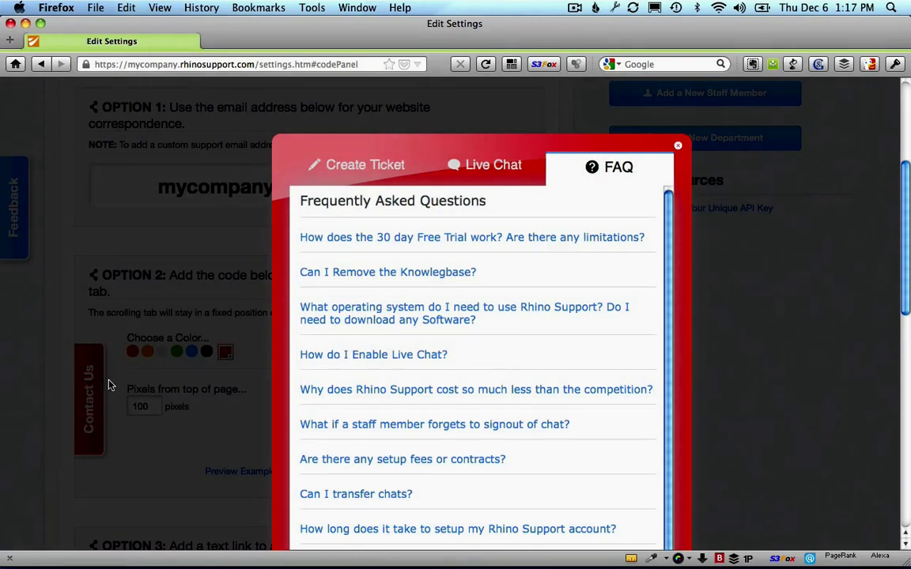
{"action": "left_click", "coordinate": [679, 151]}
Step: Scroll through the remaining Get Code embed options and back to the top
{"action": "scroll", "coordinate": [260, 331], "scroll_direction": "down", "scroll_amount": 5}
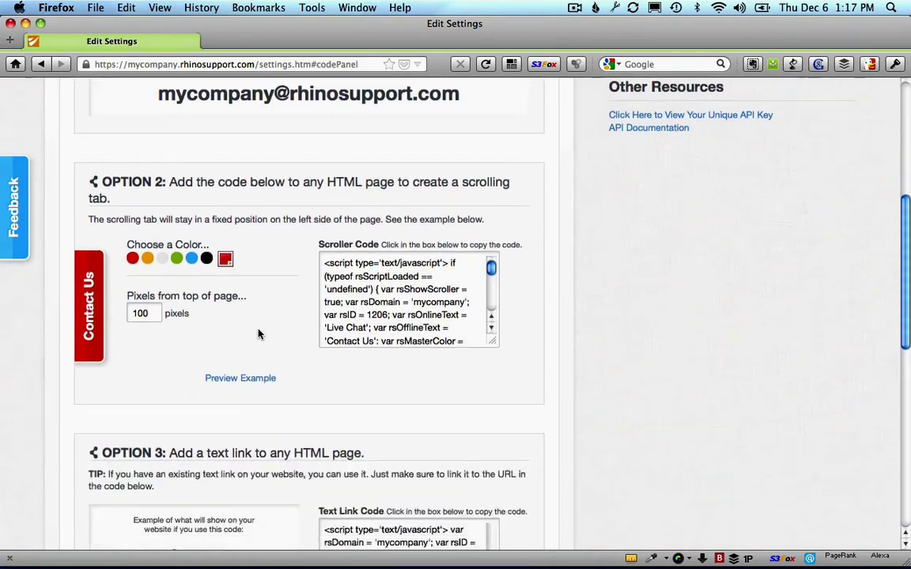
{"action": "scroll", "coordinate": [260, 333], "scroll_direction": "down", "scroll_amount": 3}
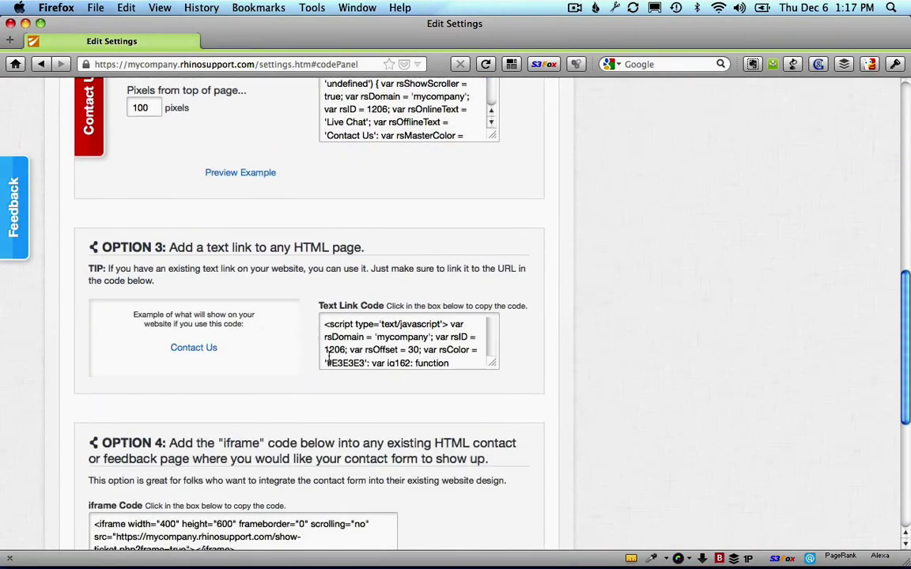
{"action": "scroll", "coordinate": [324, 338], "scroll_direction": "down", "scroll_amount": 3}
{"action": "scroll", "coordinate": [432, 395], "scroll_direction": "down", "scroll_amount": 3}
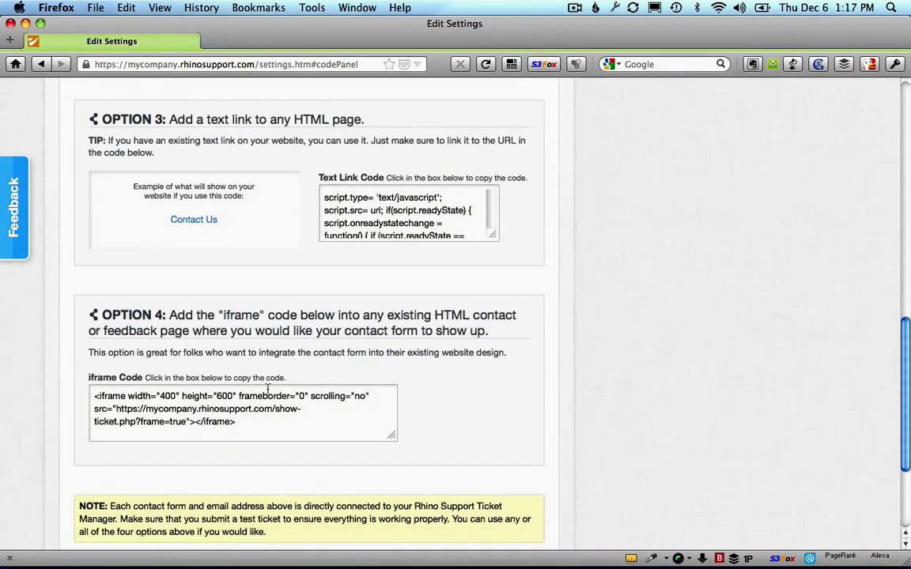
{"action": "scroll", "coordinate": [309, 414], "scroll_direction": "down", "scroll_amount": 2}
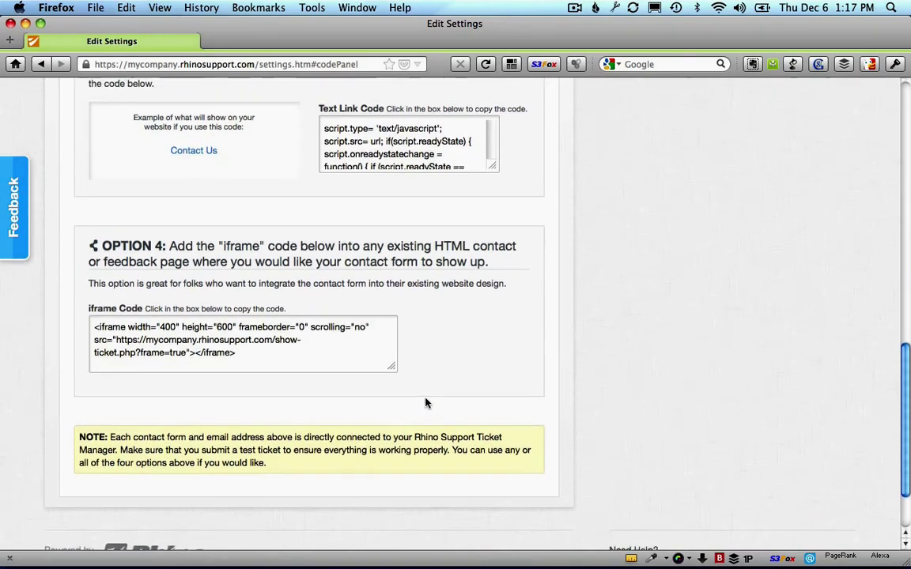
{"action": "scroll", "coordinate": [719, 356], "scroll_direction": "up", "scroll_amount": 10}
{"action": "scroll", "coordinate": [670, 353], "scroll_direction": "up", "scroll_amount": 8}
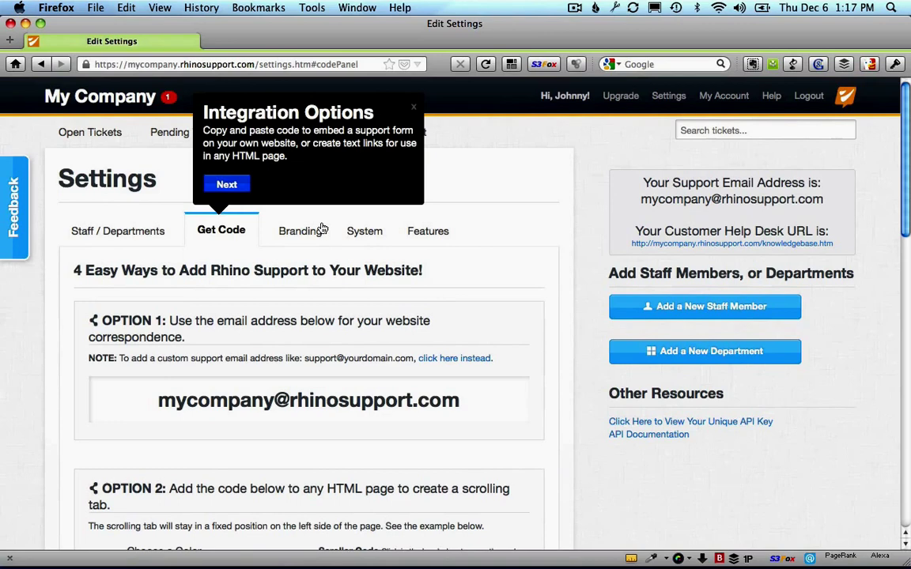
Step: Advance the tour to Branding and review the Company Name and Email Address settings
{"action": "left_click", "coordinate": [232, 187]}
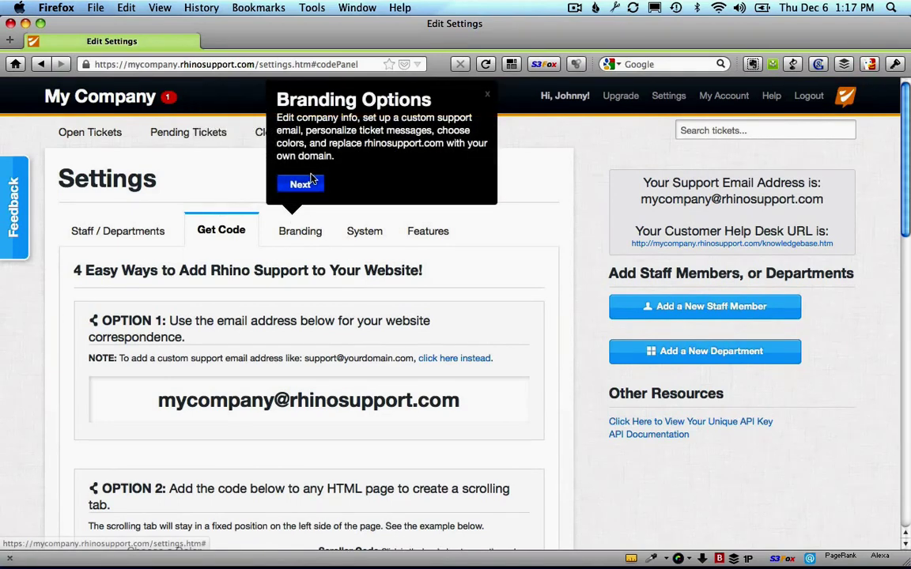
{"action": "left_click", "coordinate": [302, 237]}
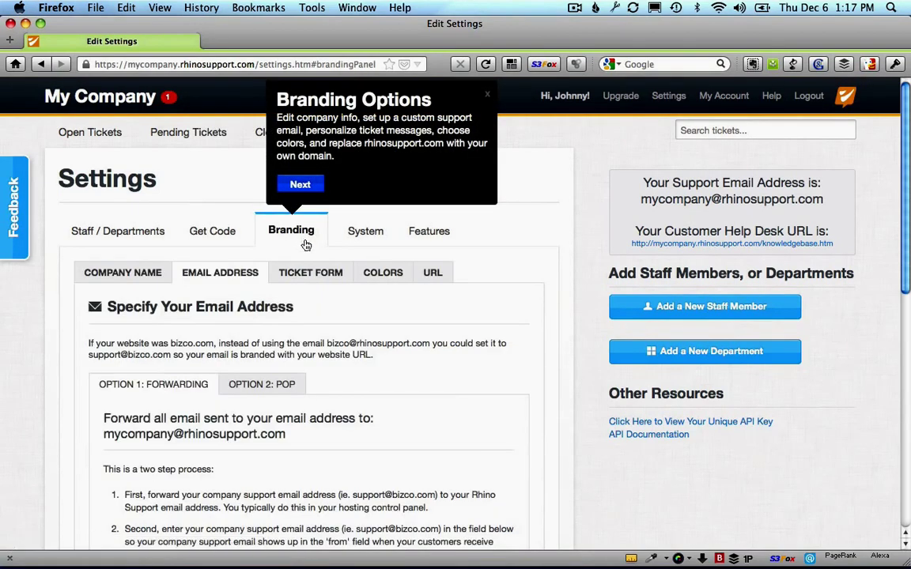
{"action": "left_click", "coordinate": [131, 272]}
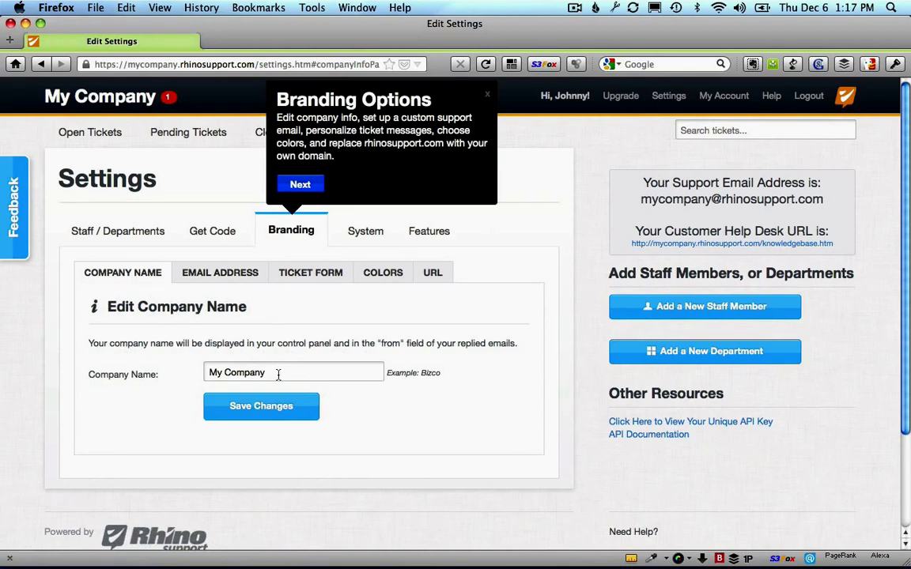
{"action": "left_click", "coordinate": [228, 271]}
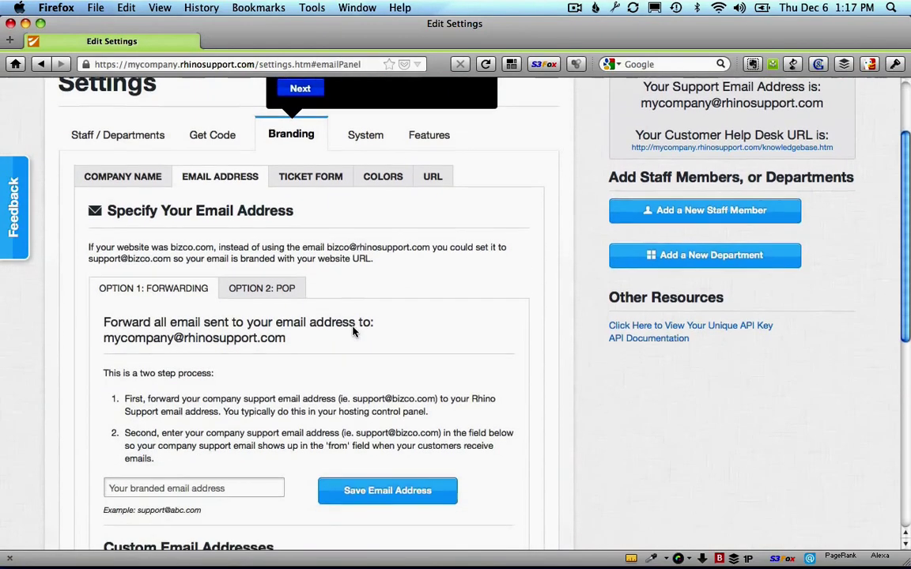
{"action": "scroll", "coordinate": [353, 332], "scroll_direction": "down", "scroll_amount": 1}
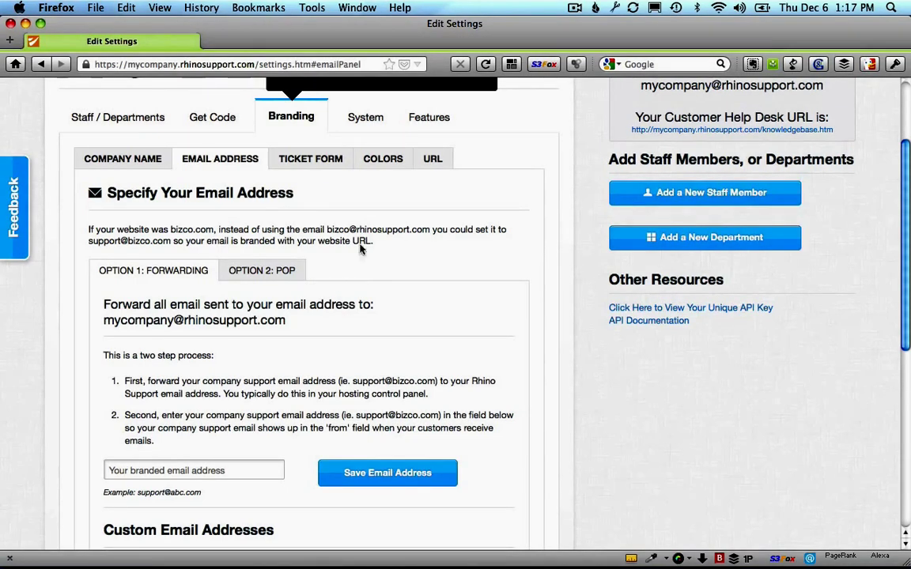
Step: Browse Ticket Form customization and select the Your Phone Number field
{"action": "left_click", "coordinate": [315, 165]}
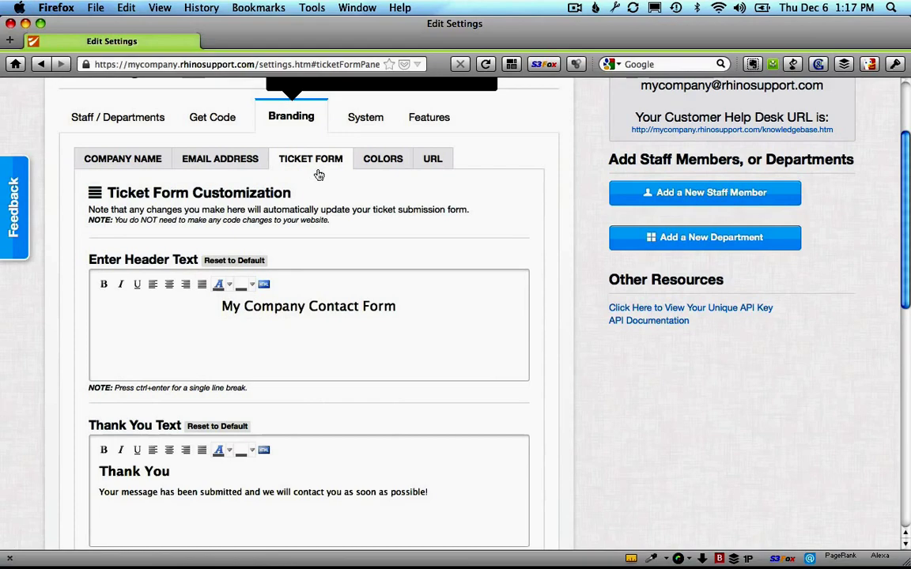
{"action": "scroll", "coordinate": [317, 197], "scroll_direction": "down", "scroll_amount": 8}
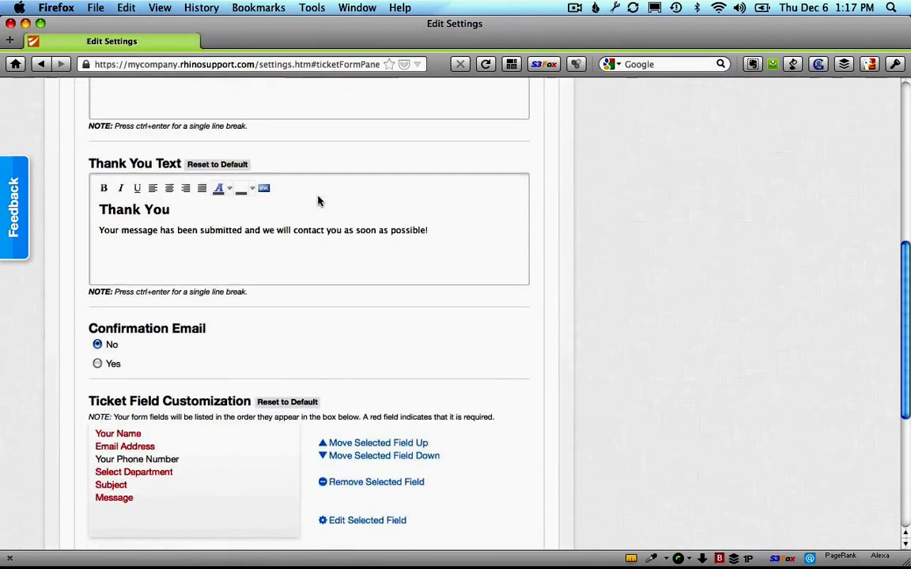
{"action": "scroll", "coordinate": [318, 201], "scroll_direction": "down", "scroll_amount": 4}
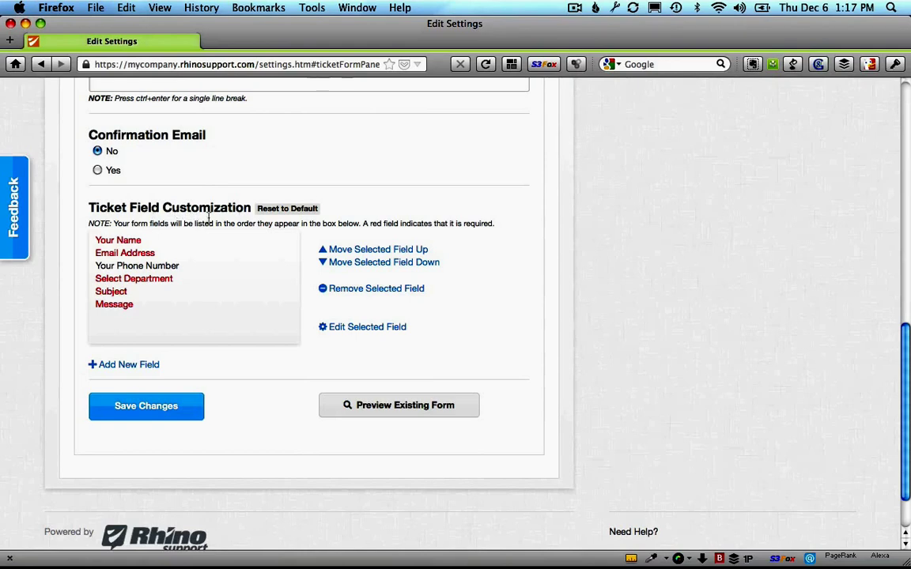
{"action": "left_click", "coordinate": [212, 269]}
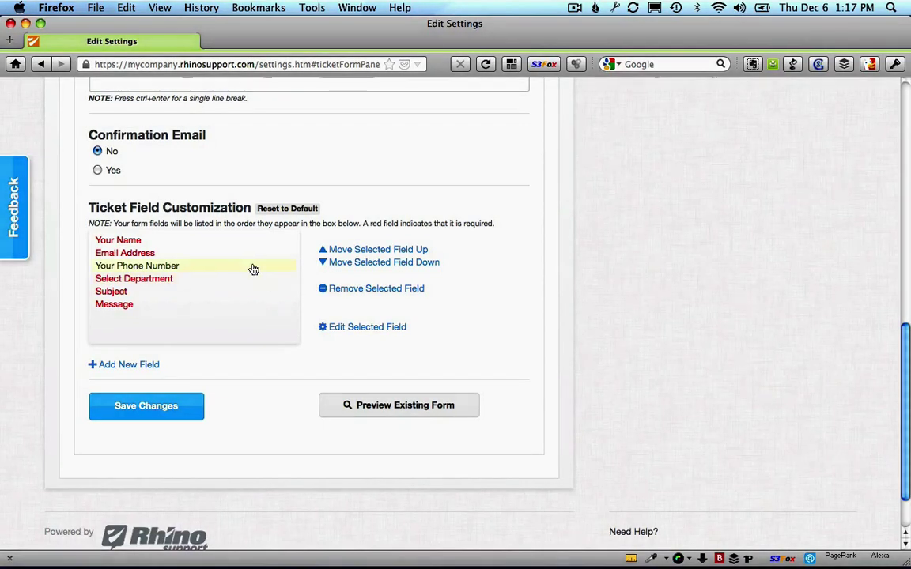
{"action": "scroll", "coordinate": [238, 275], "scroll_direction": "up", "scroll_amount": 10}
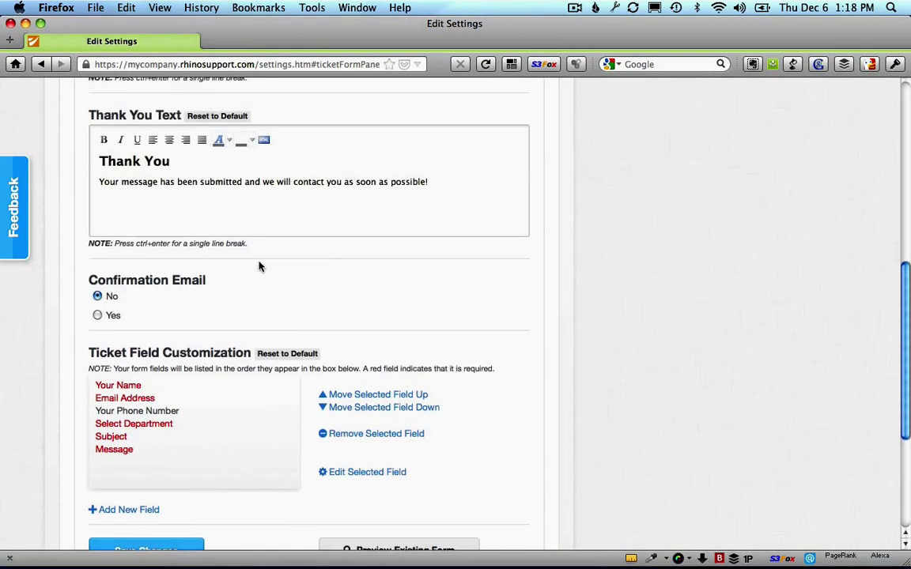
{"action": "scroll", "coordinate": [287, 257], "scroll_direction": "up", "scroll_amount": 6}
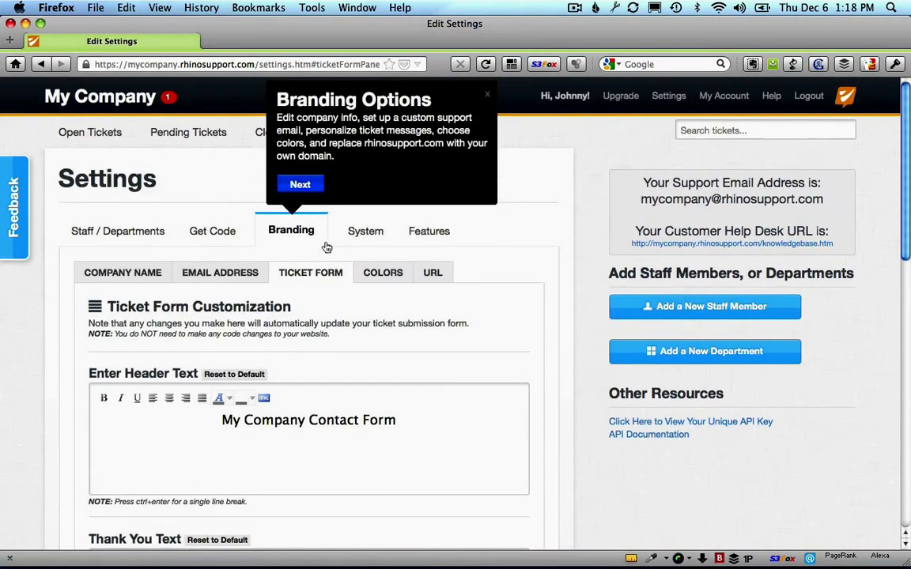
Step: Review System settings' Filters, Importing and empty Canned Responses, then advance the tour to Special Features
{"action": "left_click", "coordinate": [300, 185]}
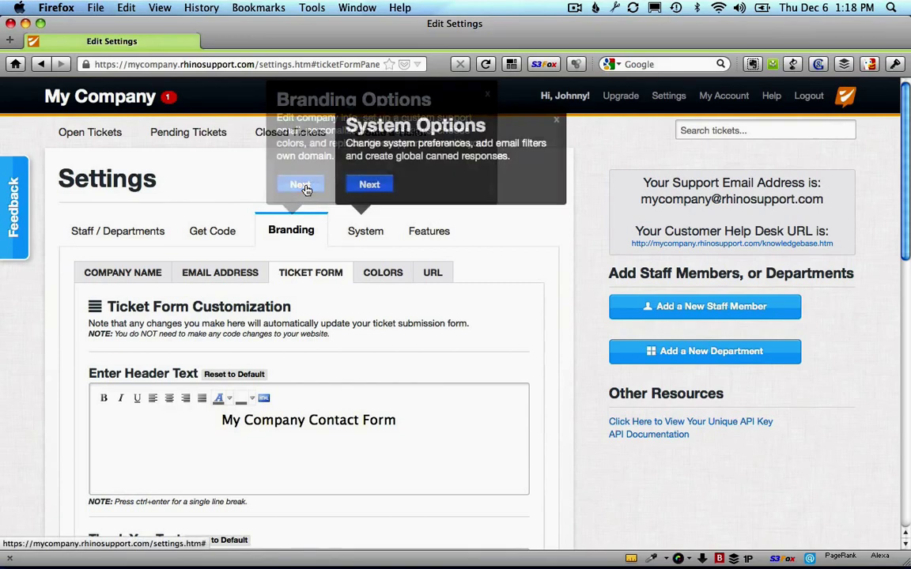
{"action": "left_click", "coordinate": [365, 231]}
{"action": "scroll", "coordinate": [150, 364], "scroll_direction": "down", "scroll_amount": 3}
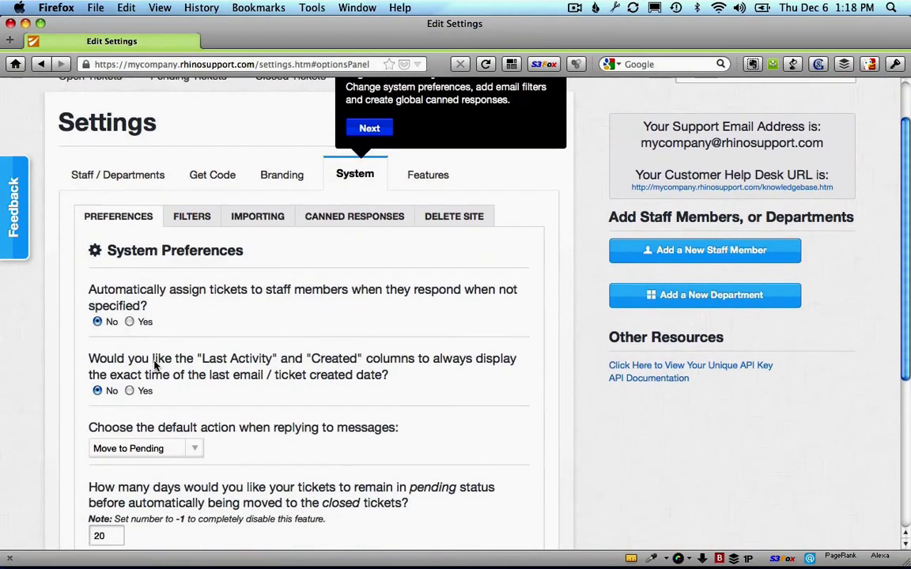
{"action": "scroll", "coordinate": [155, 364], "scroll_direction": "up", "scroll_amount": 2}
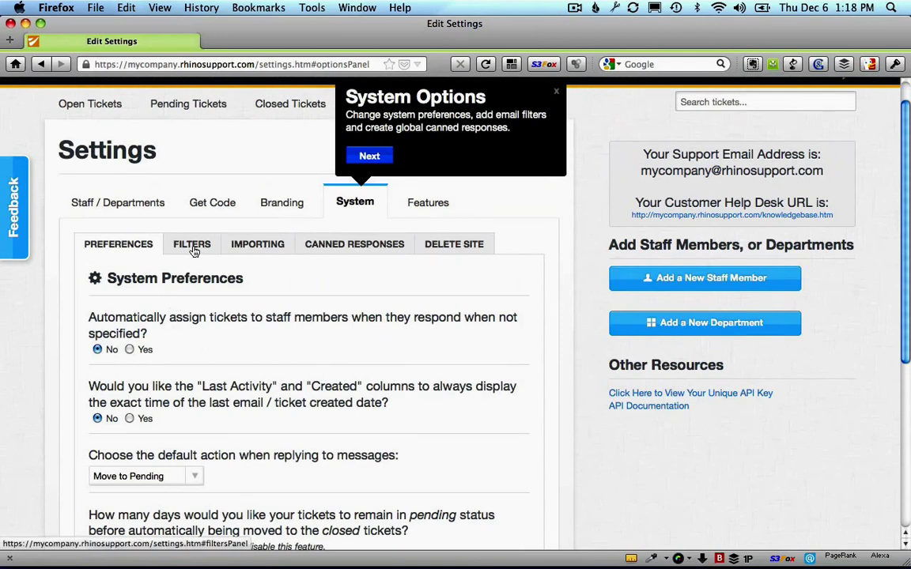
{"action": "left_click", "coordinate": [192, 247]}
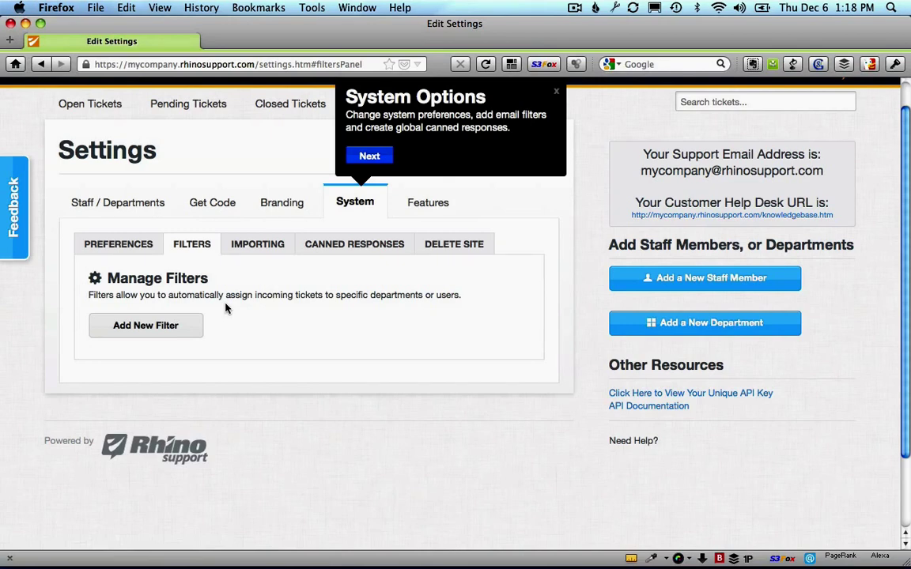
{"action": "left_click", "coordinate": [259, 250]}
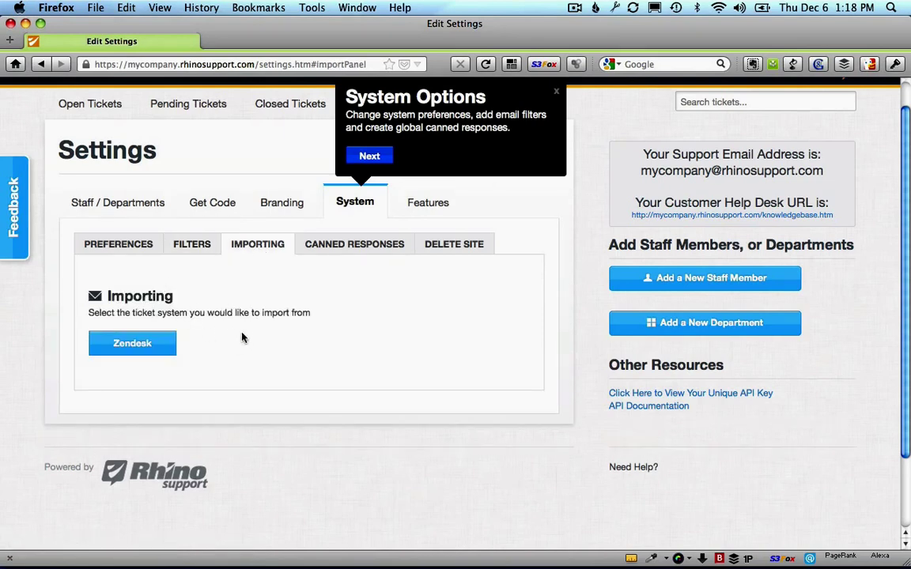
{"action": "left_click", "coordinate": [340, 249]}
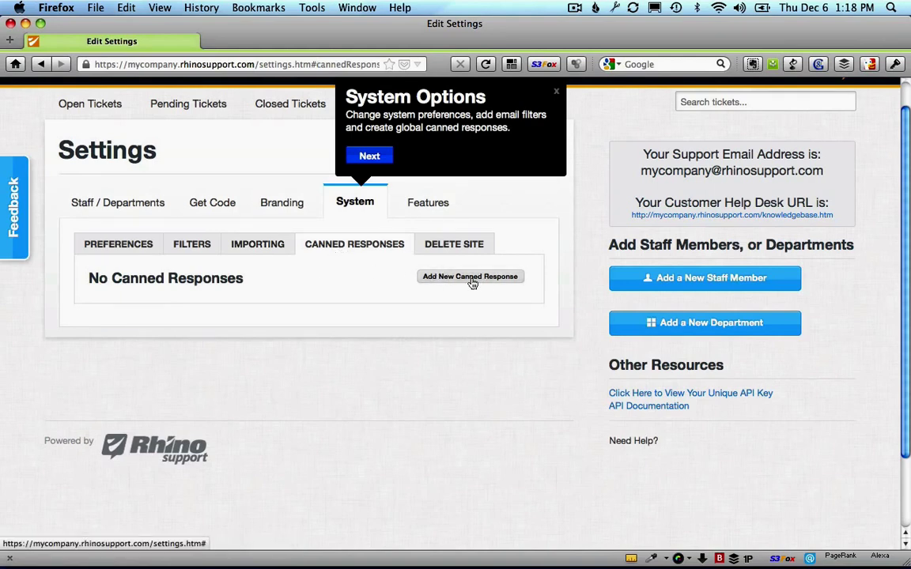
{"action": "left_click", "coordinate": [367, 156]}
Step: Open the Features tab's Live Chat panel, showing chat disabled, and close the tour popup
{"action": "left_click", "coordinate": [392, 221]}
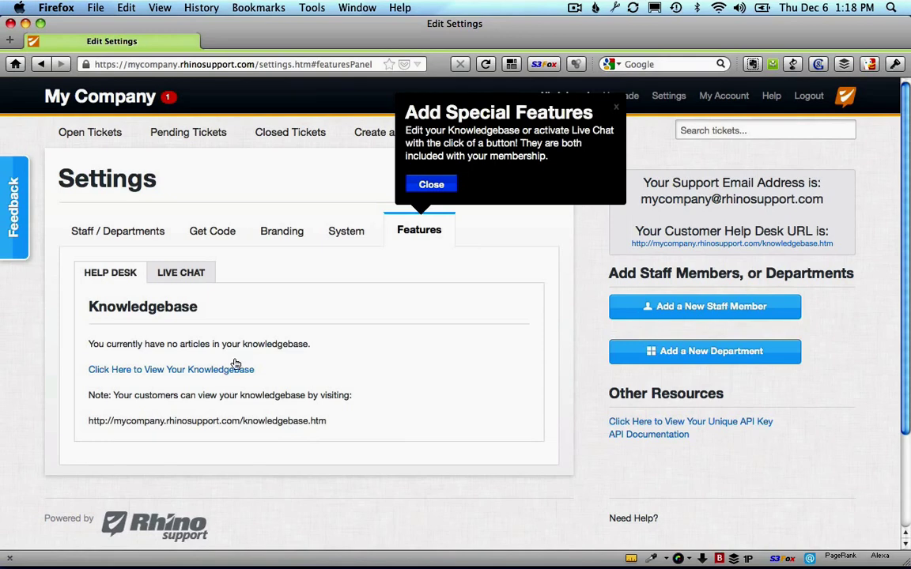
{"action": "left_click", "coordinate": [184, 277]}
{"action": "scroll", "coordinate": [266, 301], "scroll_direction": "down", "scroll_amount": 2}
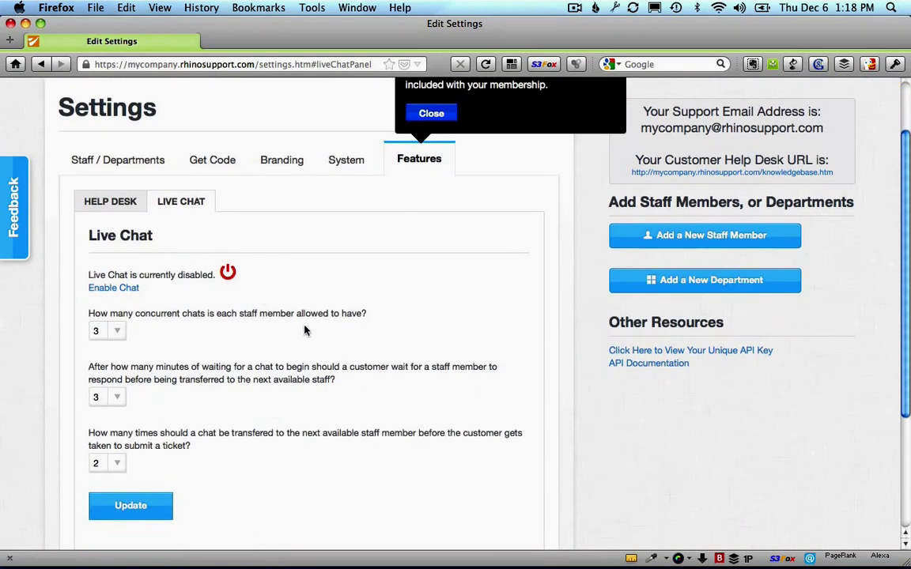
{"action": "scroll", "coordinate": [271, 329], "scroll_direction": "up", "scroll_amount": 2}
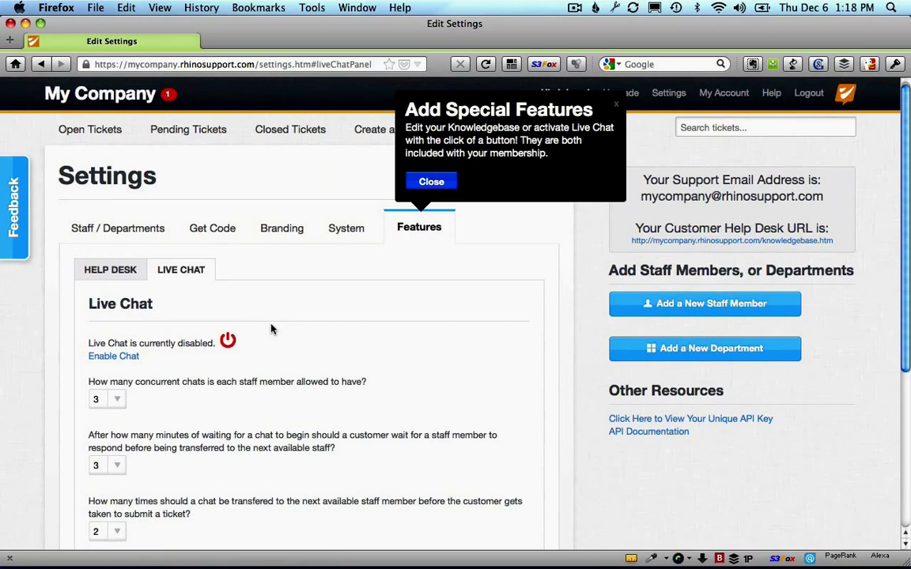
{"action": "left_click", "coordinate": [432, 183]}
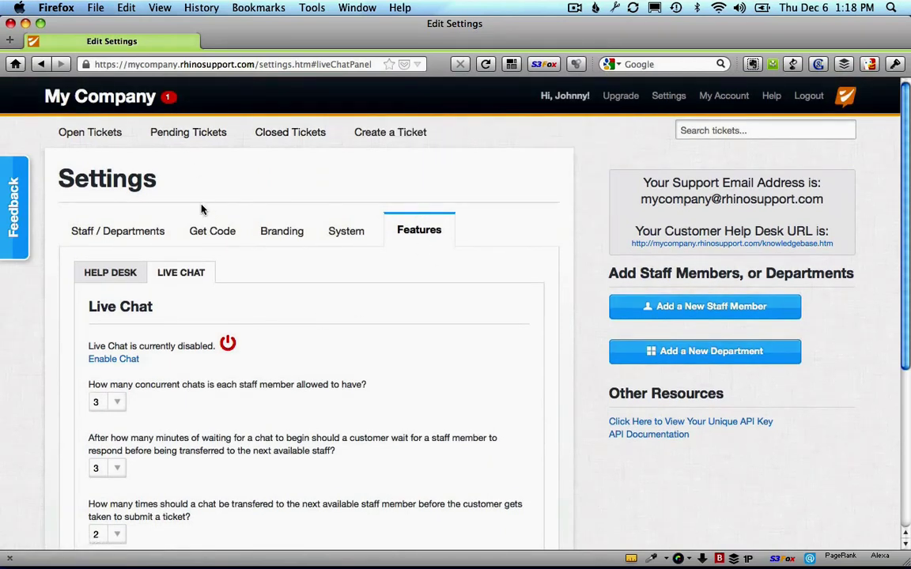
Step: Return to Open Tickets via the My Company logo and open the Welcome to Rhino Support ticket
{"action": "left_click", "coordinate": [125, 105]}
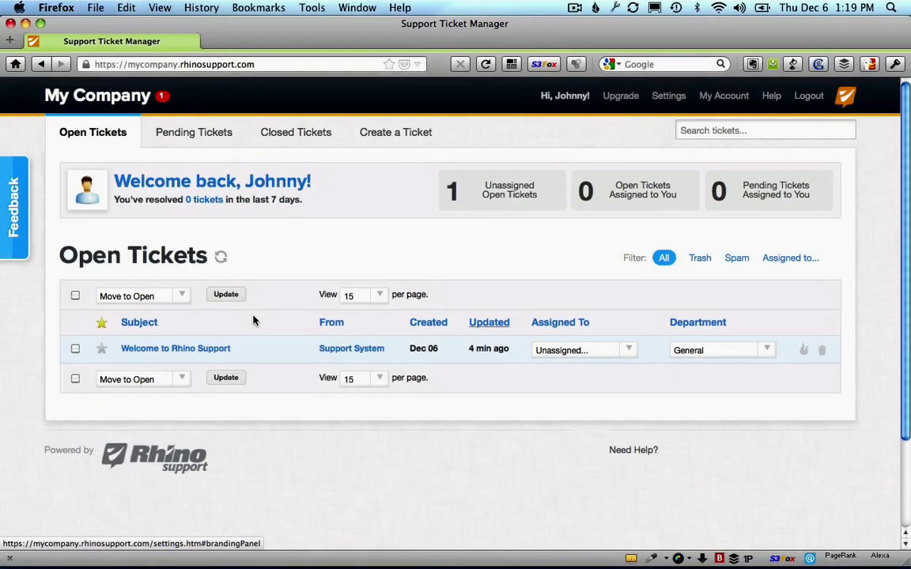
{"action": "mouse_move", "coordinate": [220, 349]}
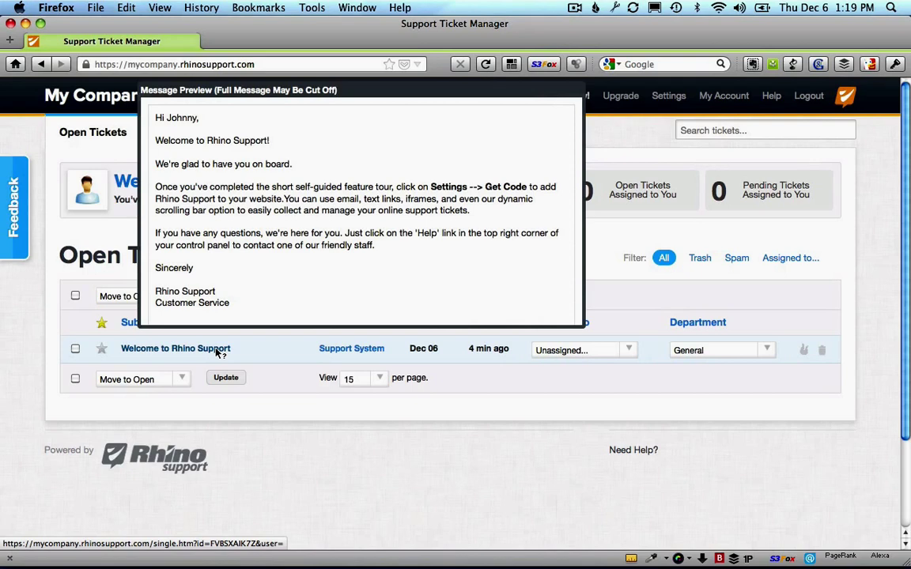
{"action": "left_click", "coordinate": [218, 351]}
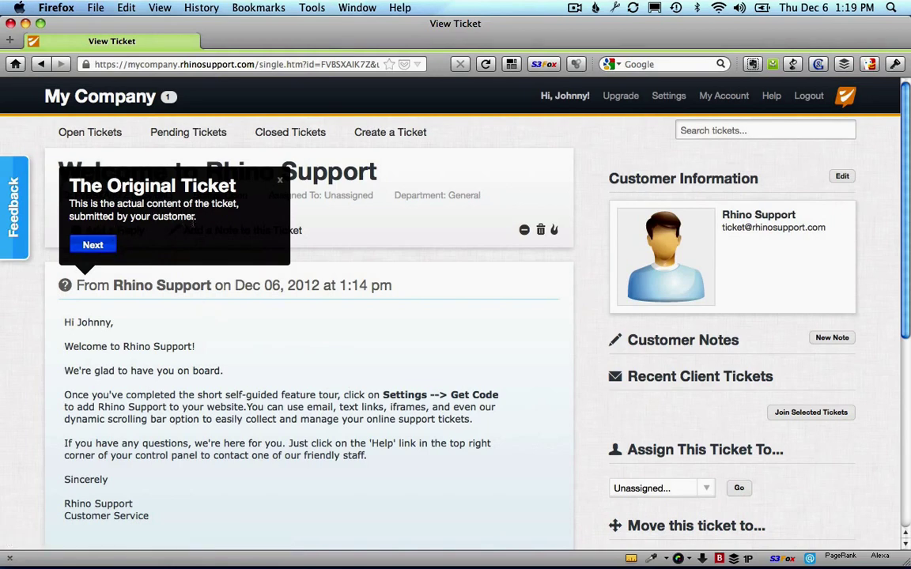
Step: Open the Add a Reply form, keeping the status on Move to Pending
{"action": "left_click", "coordinate": [94, 246]}
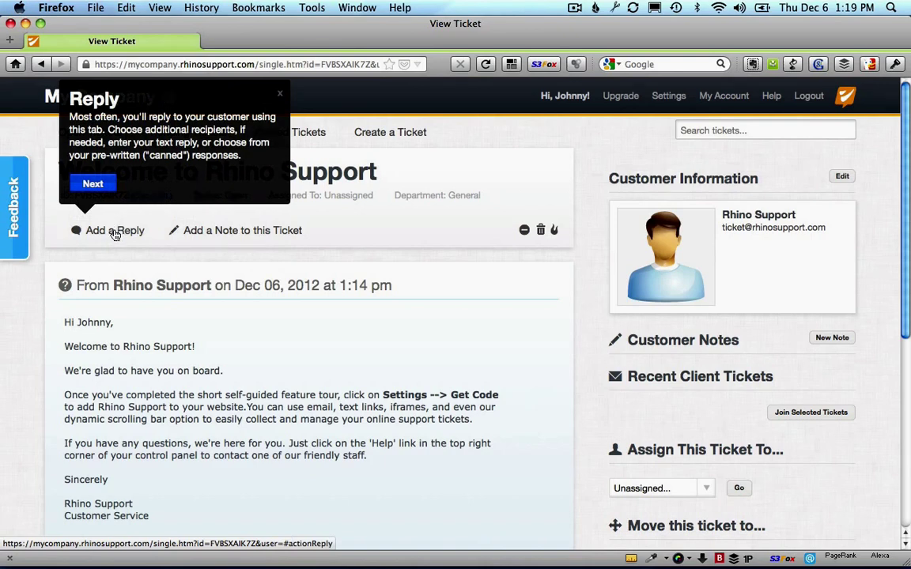
{"action": "left_click", "coordinate": [115, 232]}
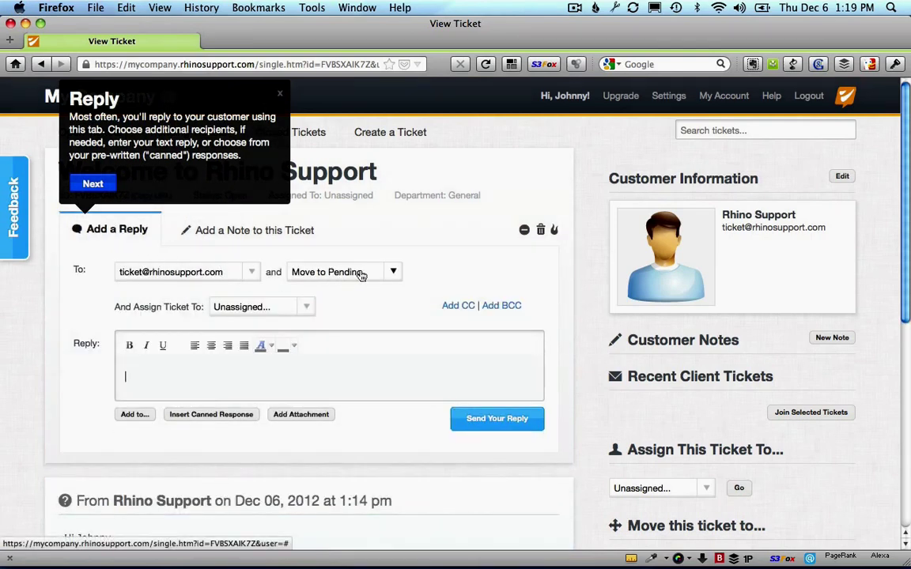
{"action": "left_click", "coordinate": [381, 273]}
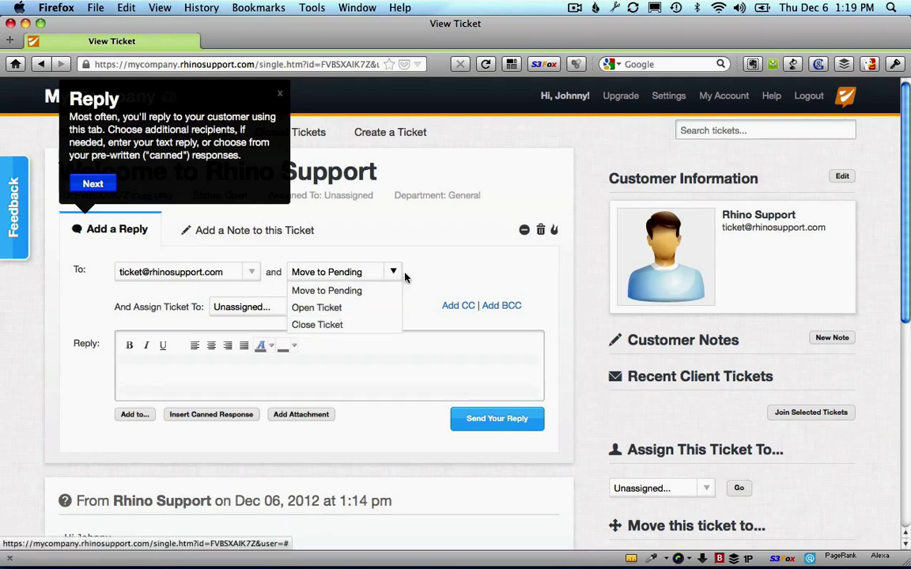
{"action": "left_click", "coordinate": [152, 383]}
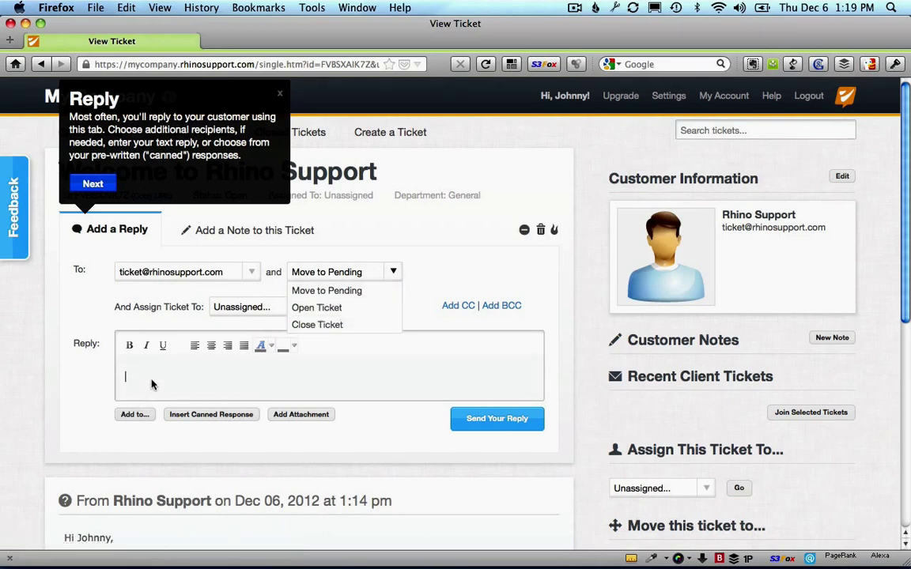
{"action": "left_click", "coordinate": [333, 295]}
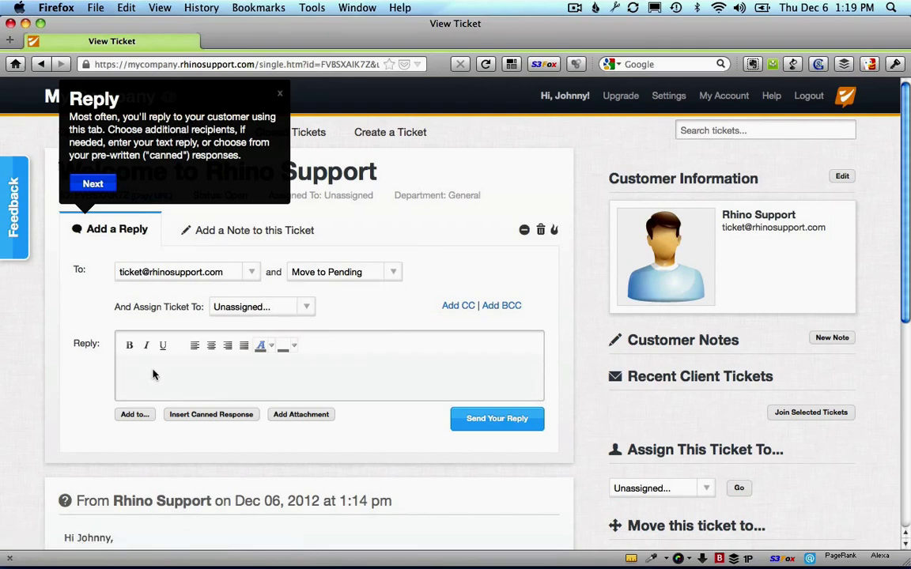
Step: Type a greeting to the customer by name followed by 'Thanks for the ticket.'
{"action": "type", "text": "John,"}
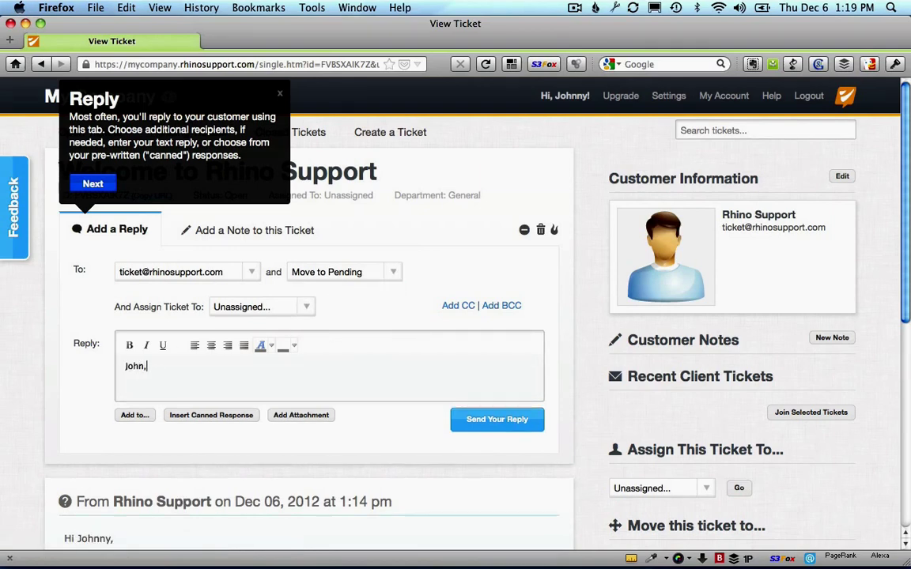
{"action": "key", "text": "Return"}
{"action": "type", "text": "Thanks for the "}
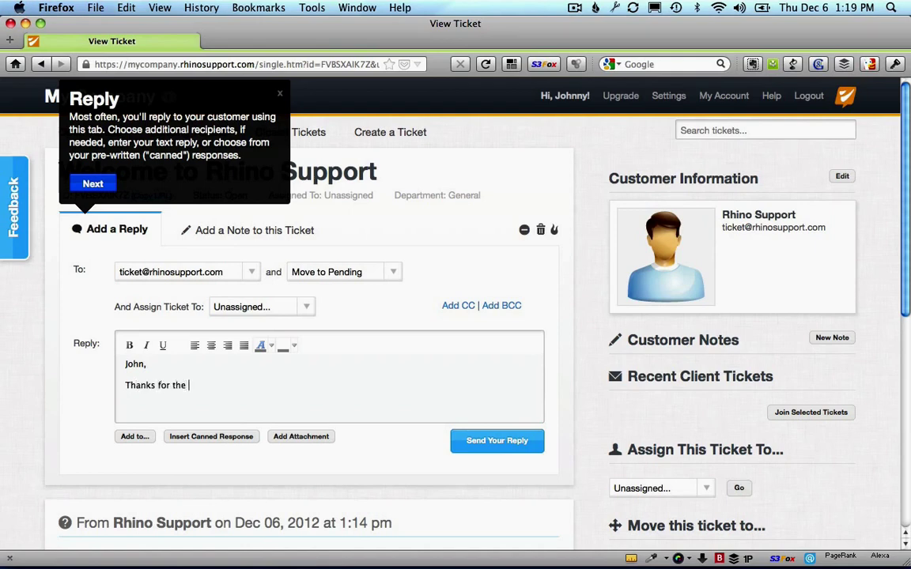
{"action": "type", "text": "ticket."}
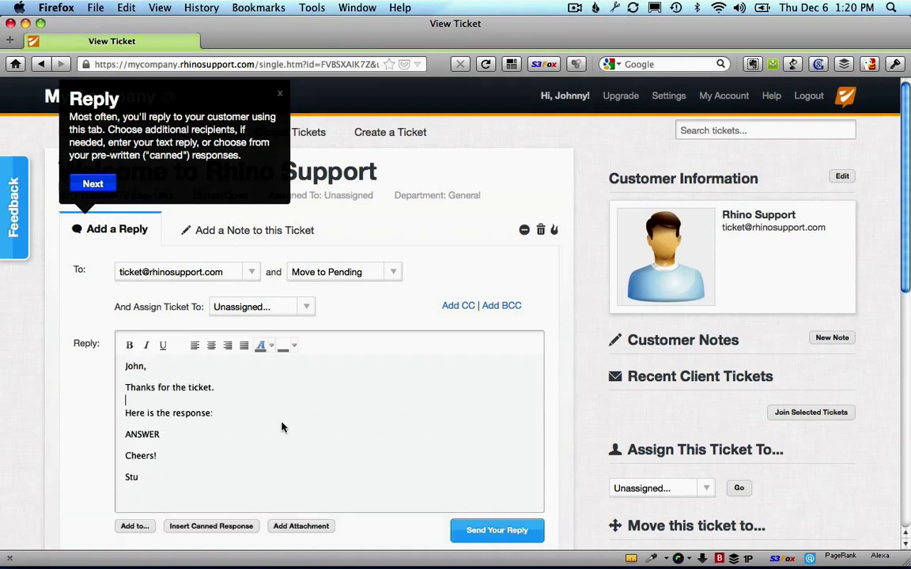
{"action": "scroll", "coordinate": [237, 395], "scroll_direction": "down", "scroll_amount": 3}
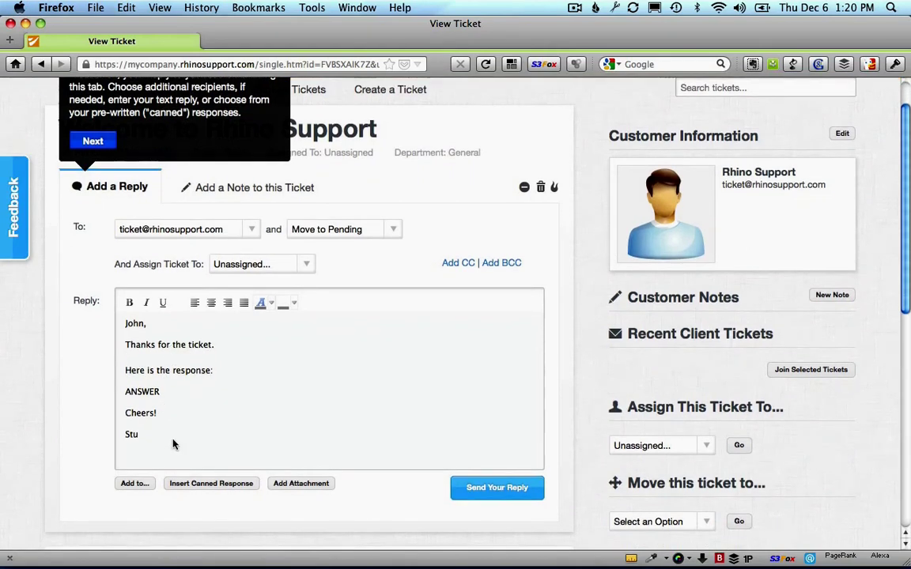
Step: Save the reply as a canned response titled 'Test response' in a new General Responses category
{"action": "left_click", "coordinate": [142, 484]}
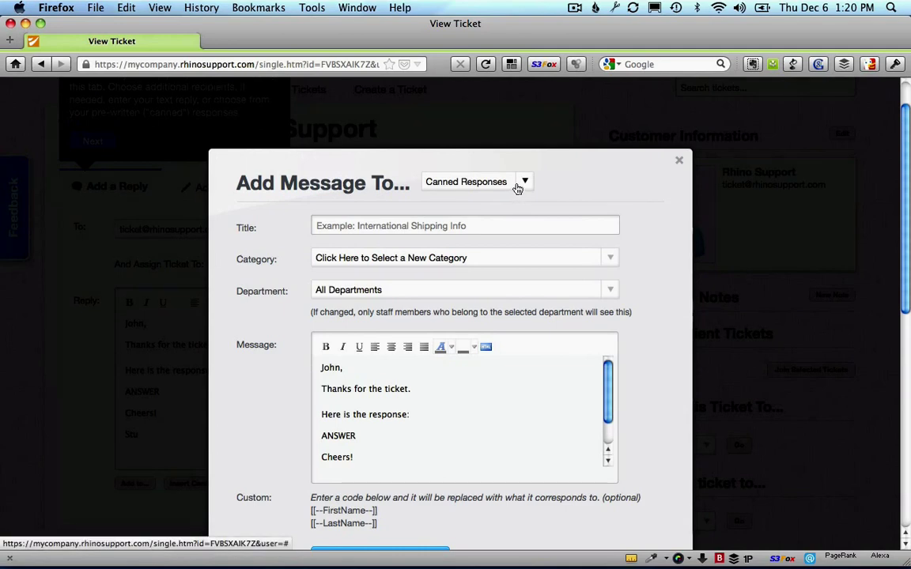
{"action": "left_click", "coordinate": [522, 183]}
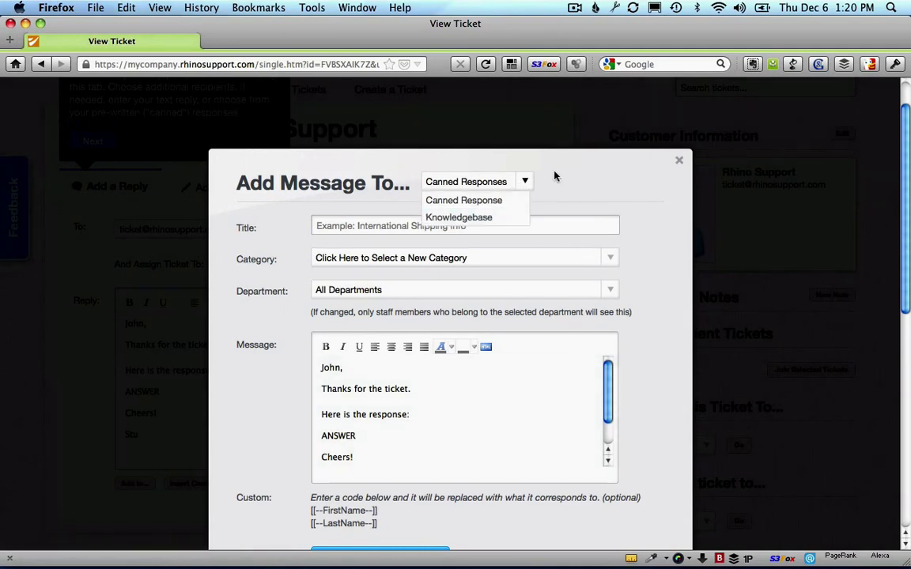
{"action": "left_click", "coordinate": [553, 174]}
{"action": "left_click", "coordinate": [431, 230]}
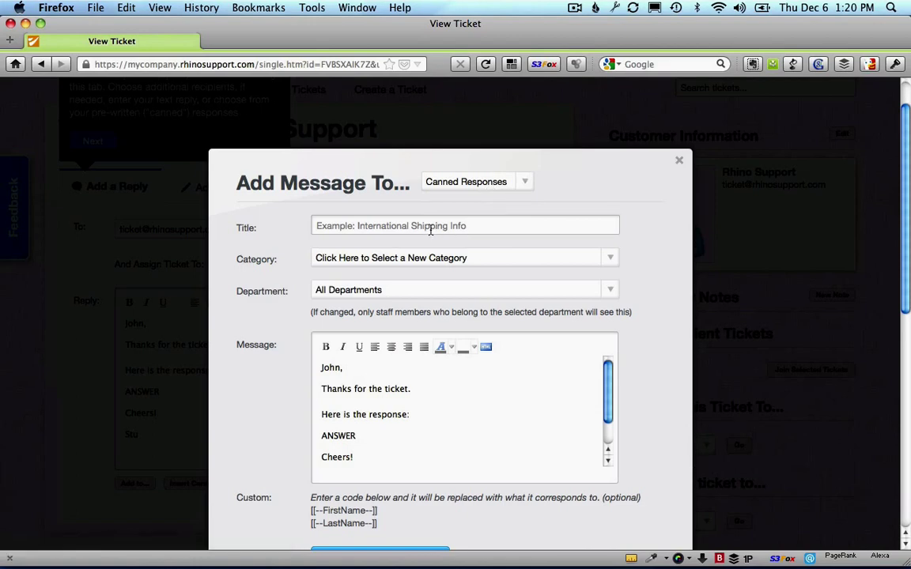
{"action": "type", "text": "Test "}
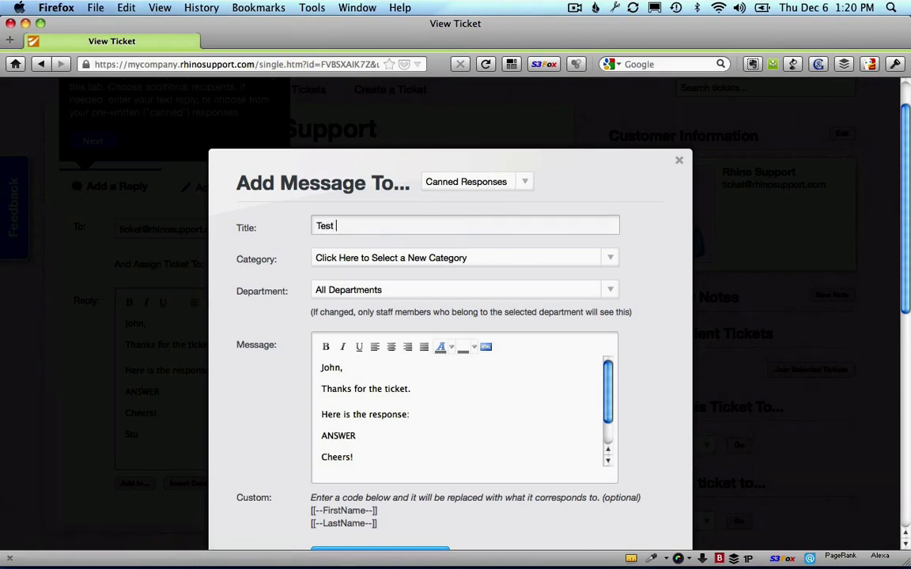
{"action": "type", "text": "response"}
{"action": "left_click", "coordinate": [488, 259]}
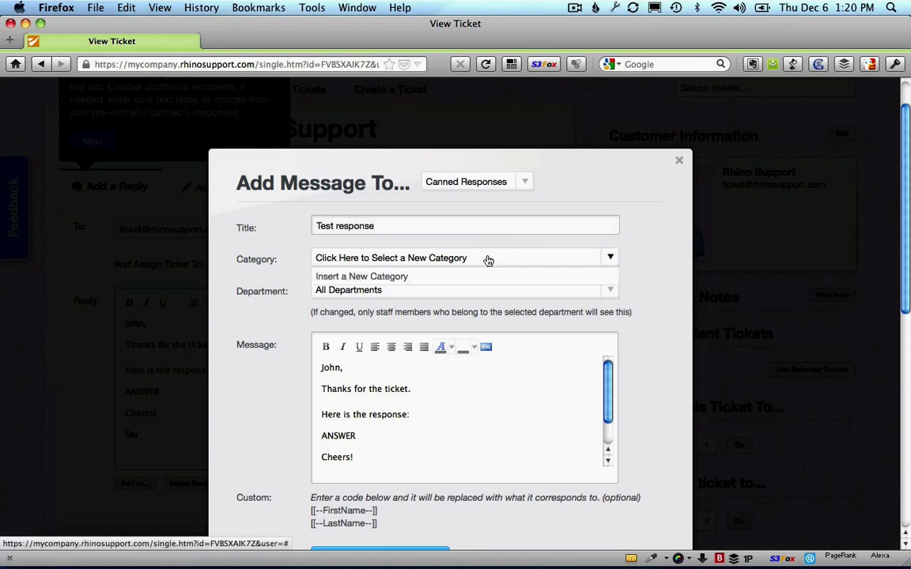
{"action": "left_click", "coordinate": [425, 276]}
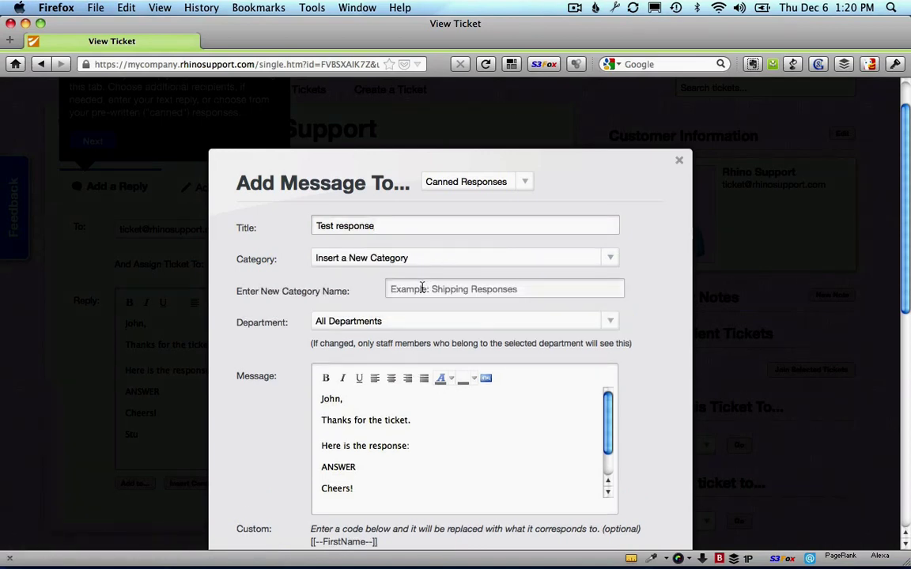
{"action": "left_click", "coordinate": [421, 288]}
{"action": "type", "text": "General Respo"}
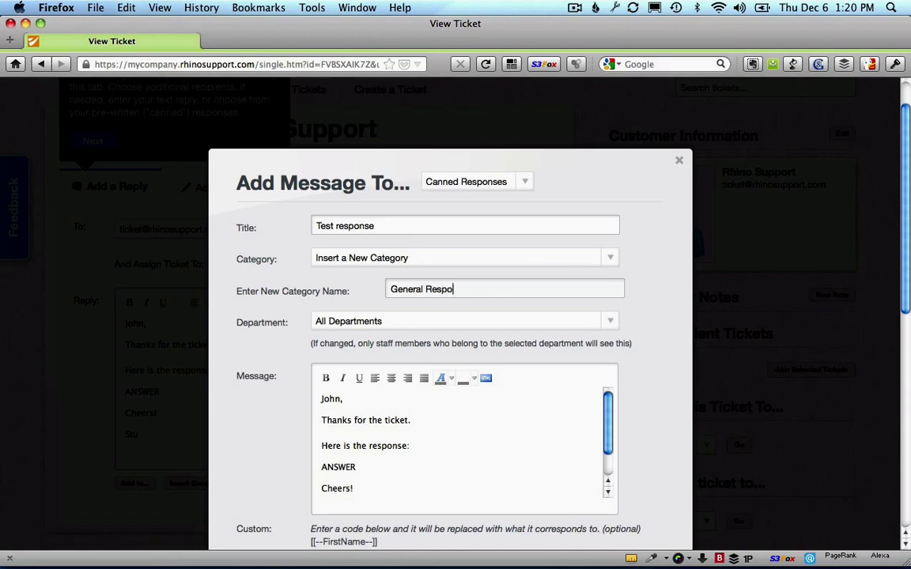
{"action": "type", "text": "nses"}
Step: Replace the hard-coded greeting name with the [[--FirstName--]] code and add the response
{"action": "scroll", "coordinate": [625, 289], "scroll_direction": "down", "scroll_amount": 2}
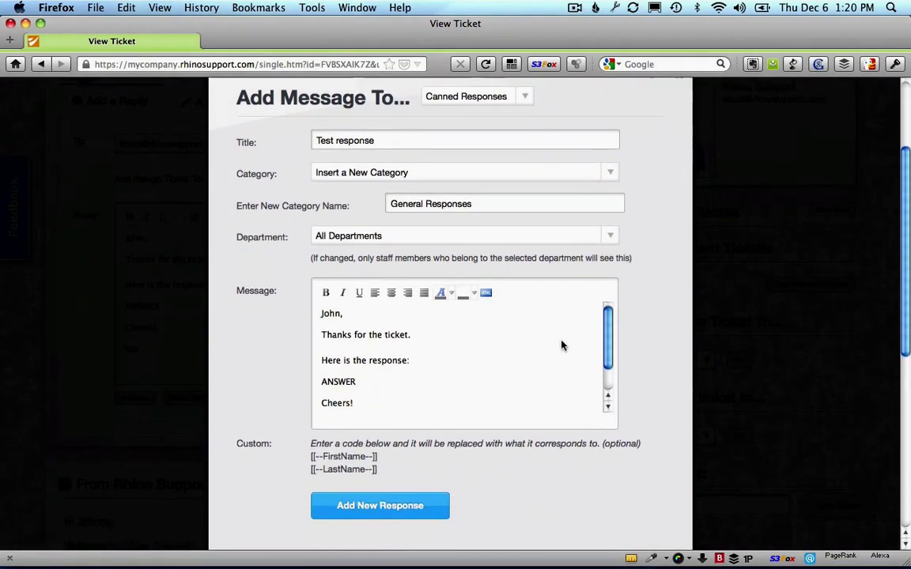
{"action": "left_click_drag", "start_coordinate": [386, 315], "coordinate": [309, 315]}
{"action": "key", "text": "BackSpace"}
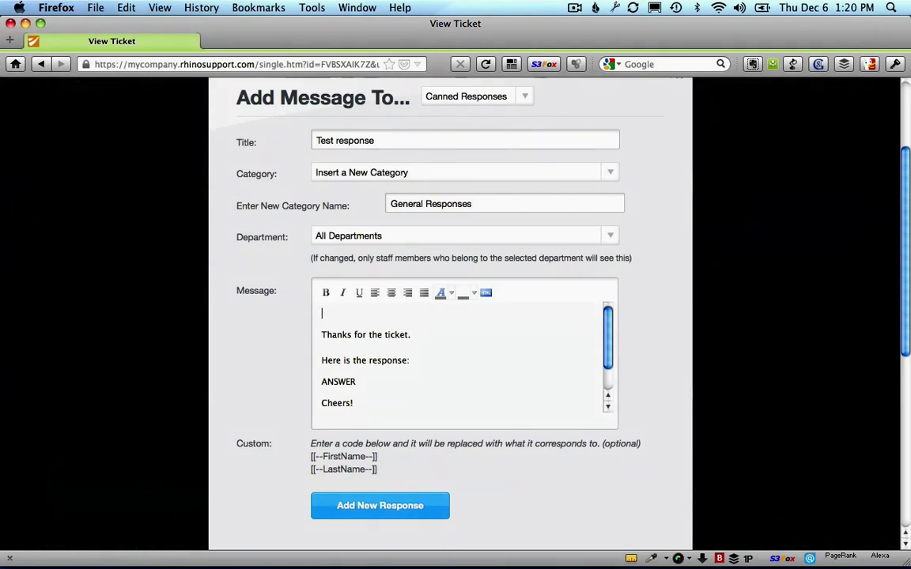
{"action": "left_click_drag", "start_coordinate": [380, 468], "coordinate": [314, 457]}
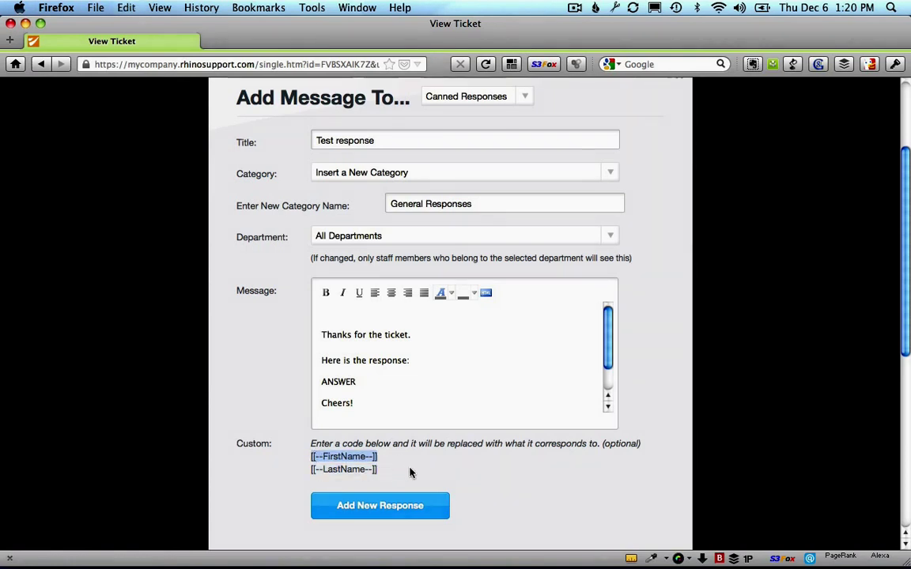
{"action": "left_click", "coordinate": [357, 319]}
{"action": "type", "text": "[[--FirstName--]]"}
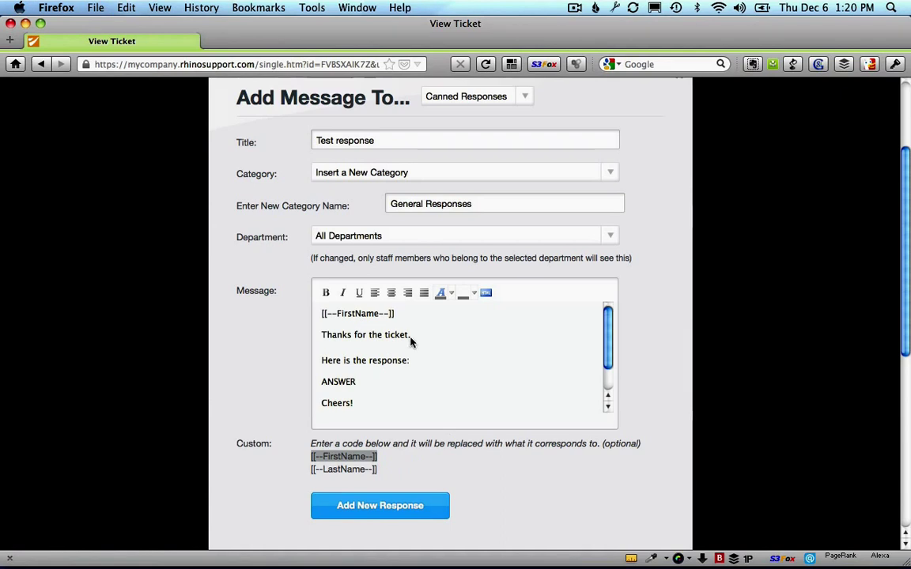
{"action": "type", "text": ","}
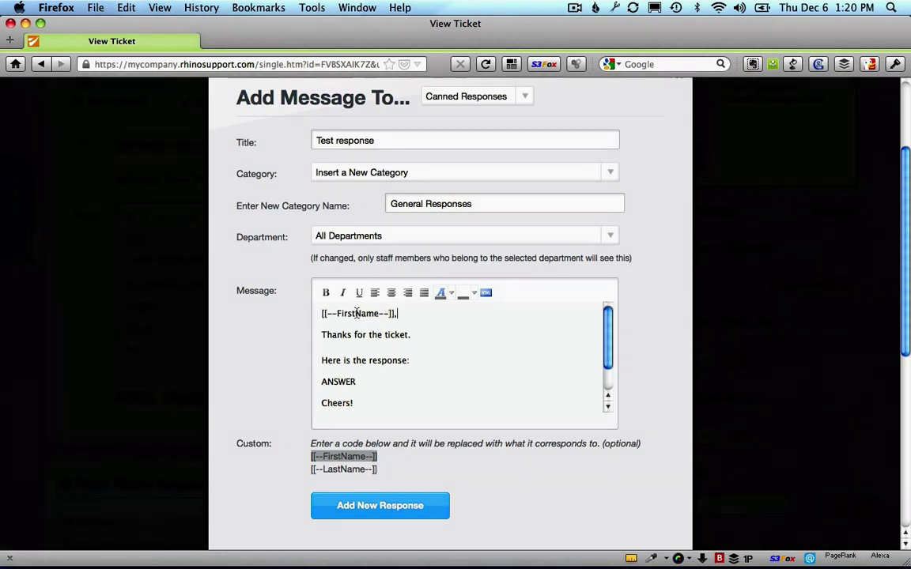
{"action": "left_click", "coordinate": [416, 510]}
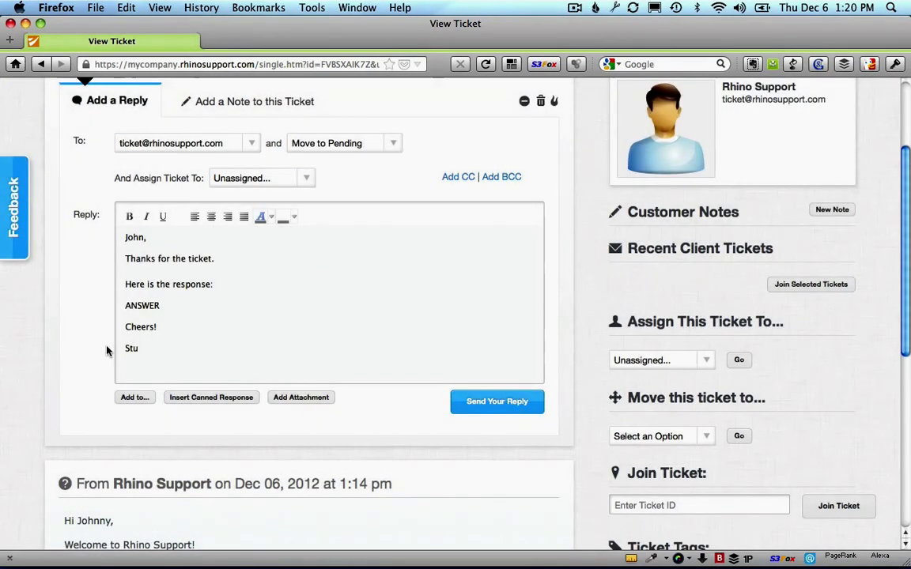
Step: Clear the reply draft and insert the Test response canned reply in its place
{"action": "left_click_drag", "start_coordinate": [139, 348], "coordinate": [113, 182]}
{"action": "key", "text": "BackSpace"}
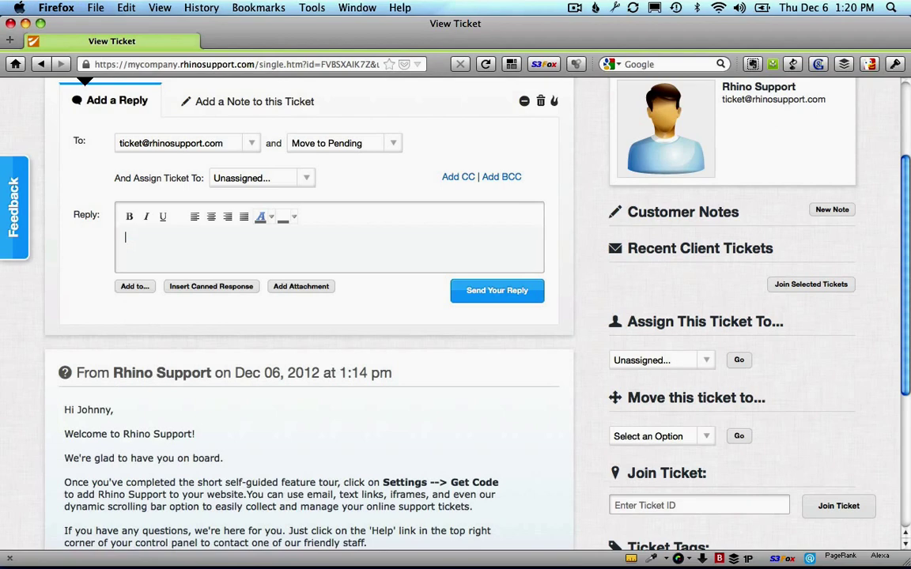
{"action": "left_click", "coordinate": [194, 290]}
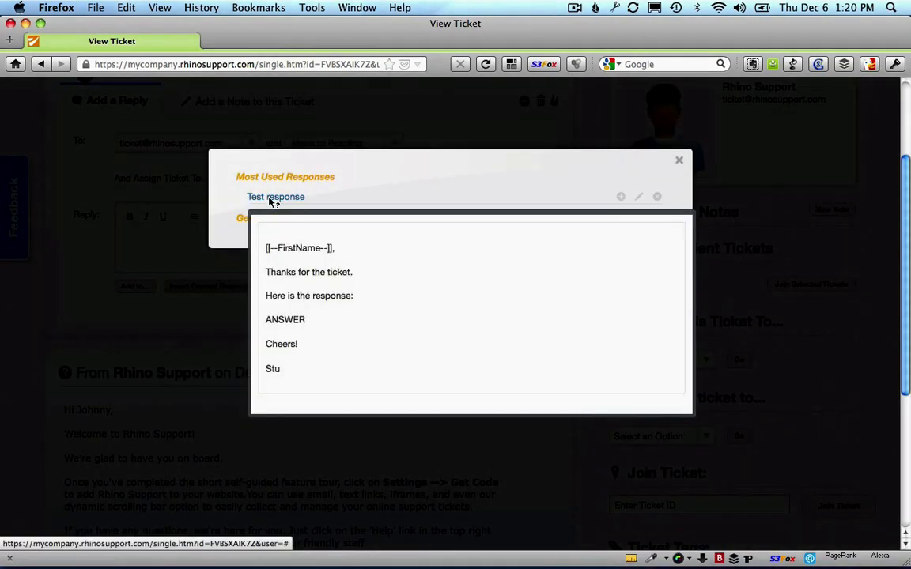
{"action": "left_click", "coordinate": [270, 201]}
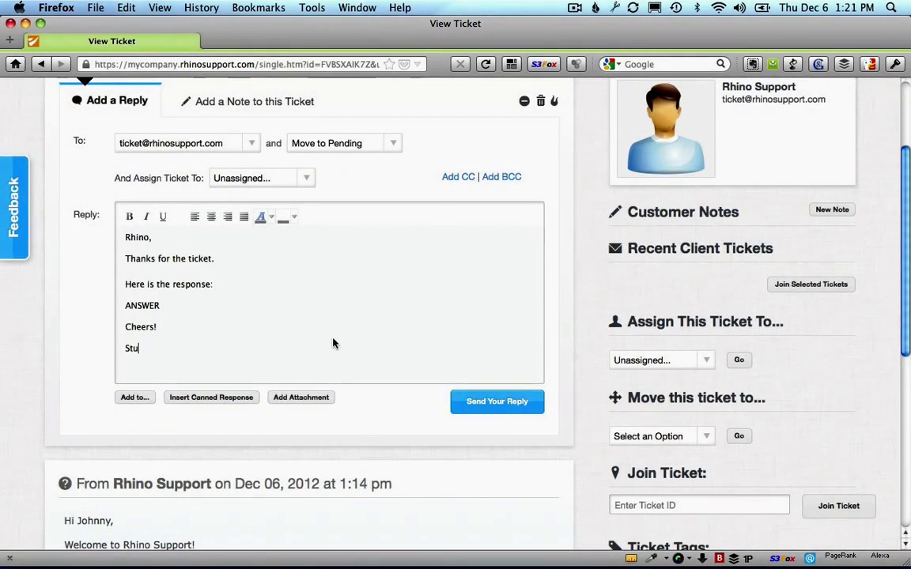
{"action": "scroll", "coordinate": [333, 343], "scroll_direction": "up", "scroll_amount": 1}
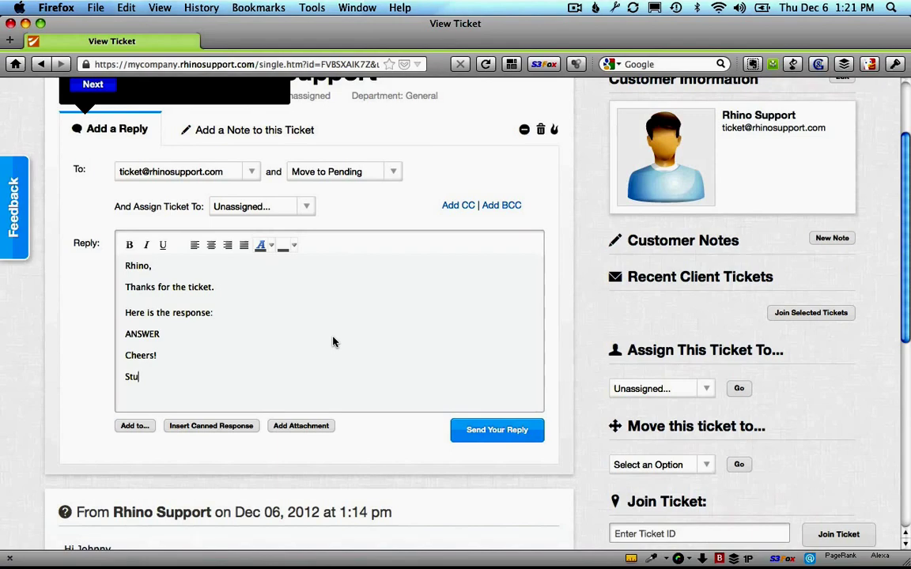
{"action": "scroll", "coordinate": [333, 341], "scroll_direction": "down", "scroll_amount": 5}
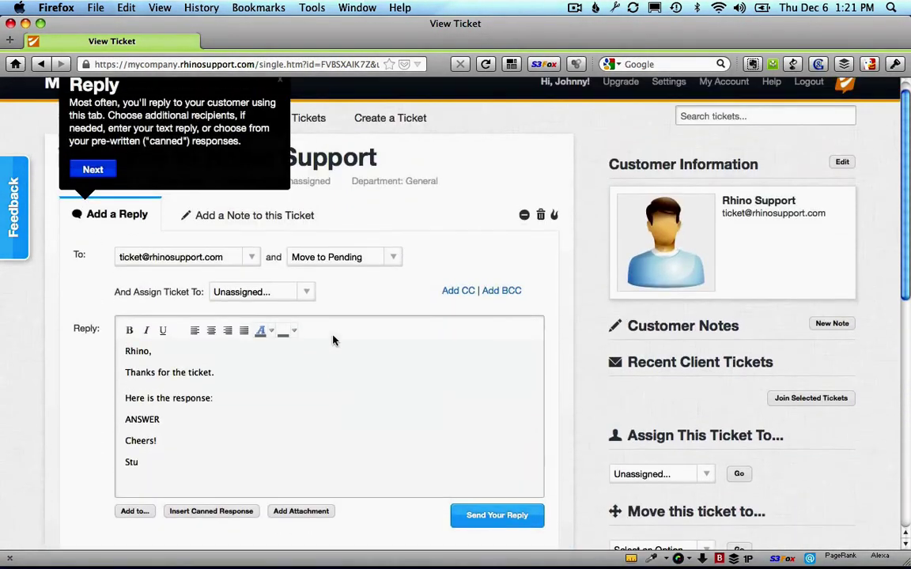
Step: Post a two-line ticket note: 'This is an example note.' and 'Customers will NOT see this.'
{"action": "left_click", "coordinate": [104, 184]}
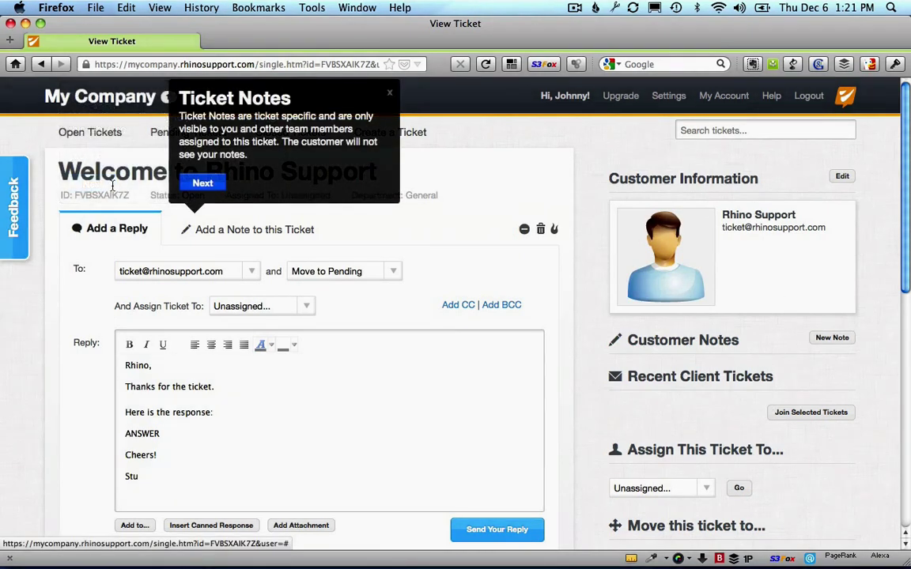
{"action": "left_click", "coordinate": [235, 229]}
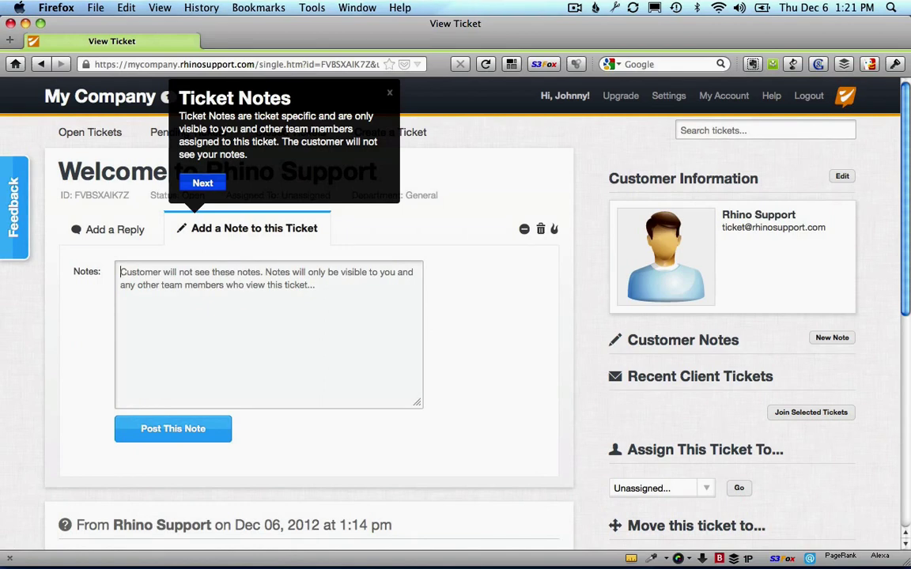
{"action": "type", "text": "This is an"}
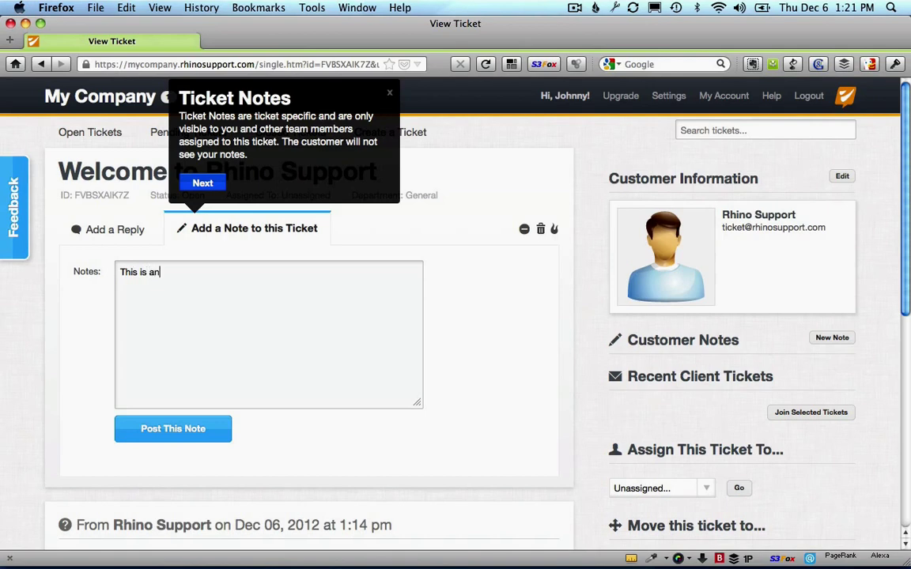
{"action": "type", "text": " example note."}
{"action": "key", "text": "Return"}
{"action": "key", "text": "Return"}
{"action": "type", "text": "Customers will NOT see this."}
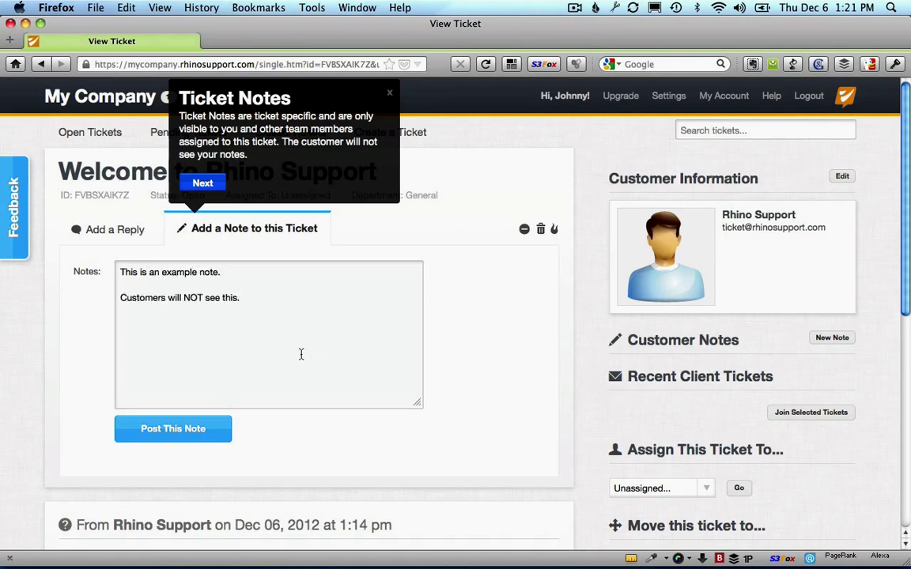
{"action": "left_click", "coordinate": [198, 429]}
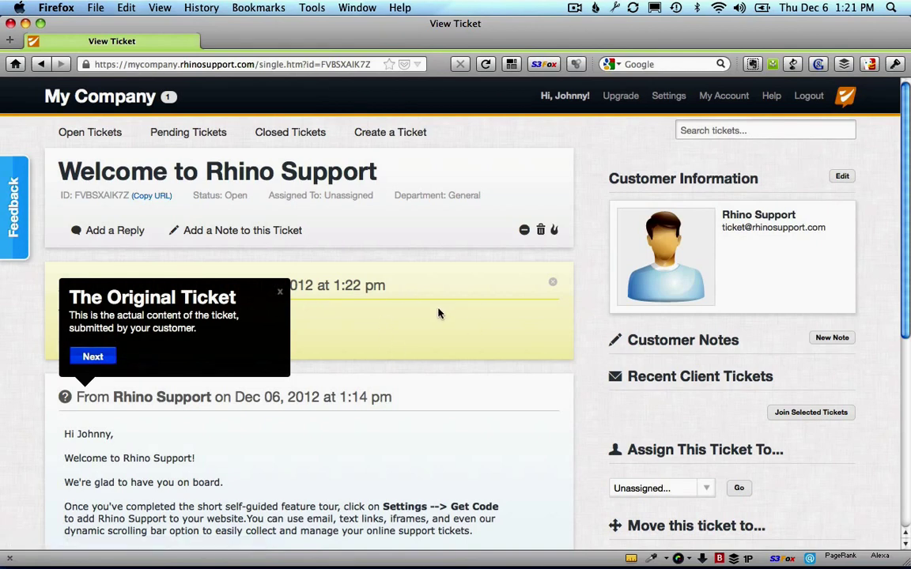
Step: Step through the remaining ticket tour tips, Original Ticket through Tags, and close the tour
{"action": "left_click", "coordinate": [94, 357]}
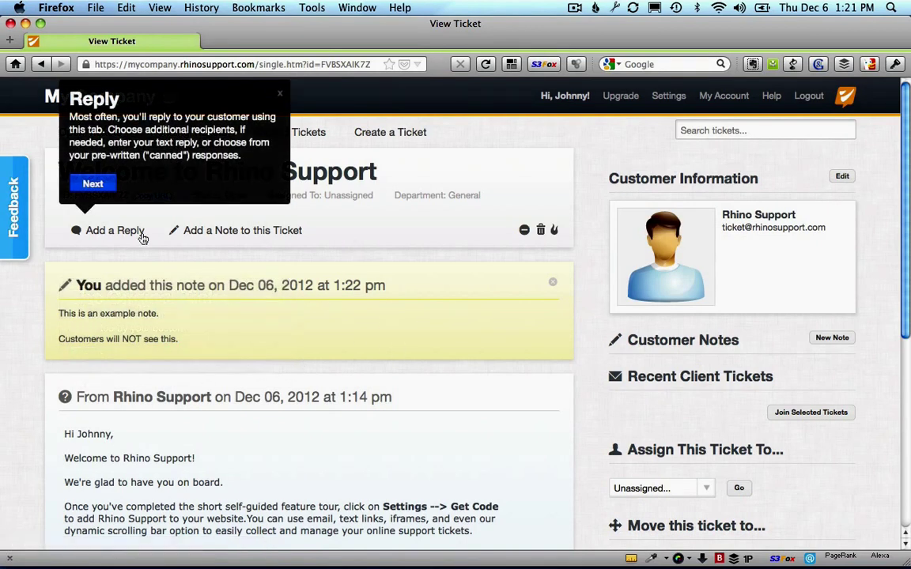
{"action": "left_click", "coordinate": [95, 183]}
{"action": "left_click", "coordinate": [187, 183]}
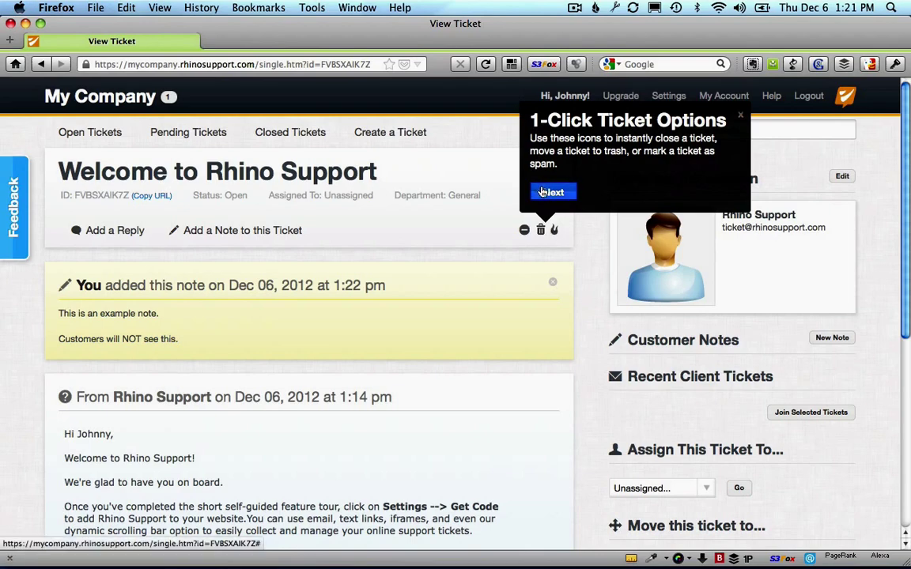
{"action": "left_click", "coordinate": [539, 193]}
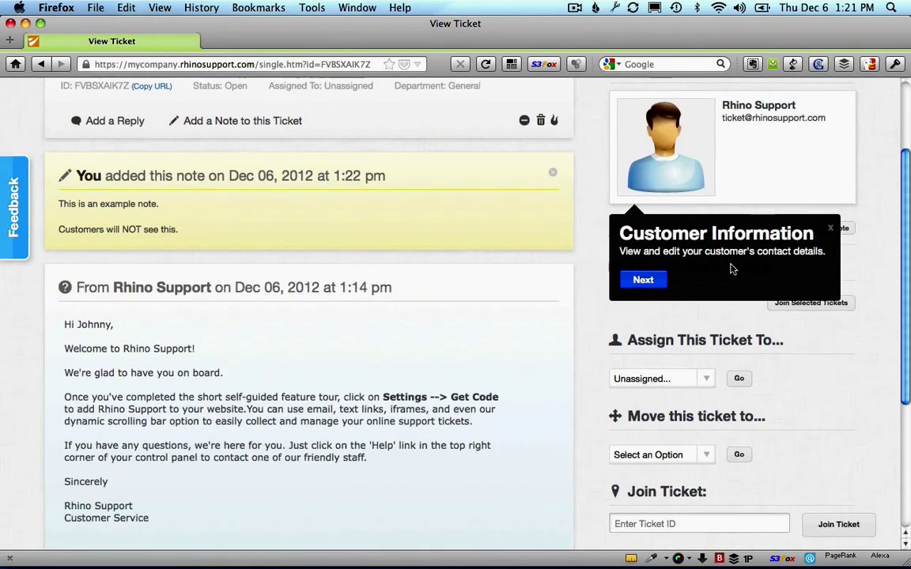
{"action": "left_click", "coordinate": [642, 286]}
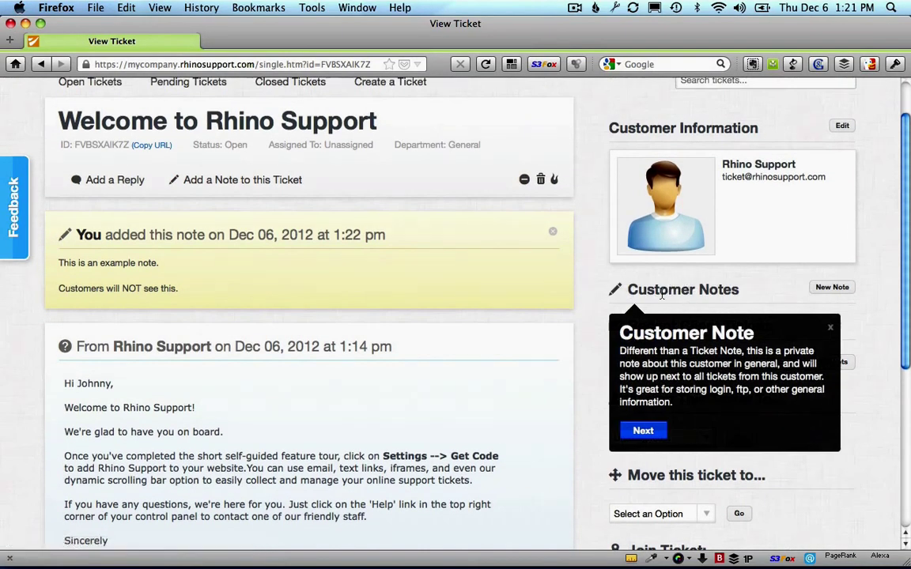
{"action": "left_click", "coordinate": [643, 431]}
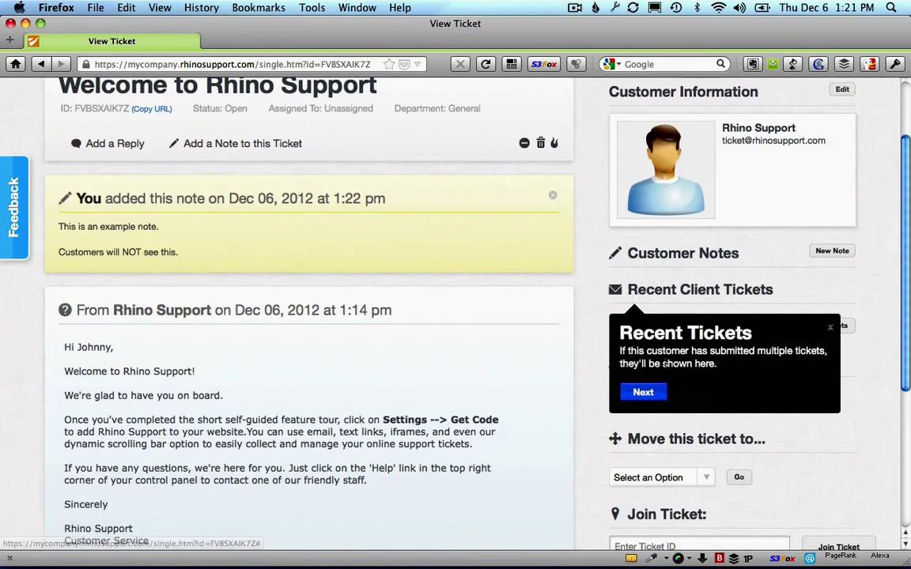
{"action": "left_click", "coordinate": [643, 392]}
{"action": "left_click", "coordinate": [651, 392]}
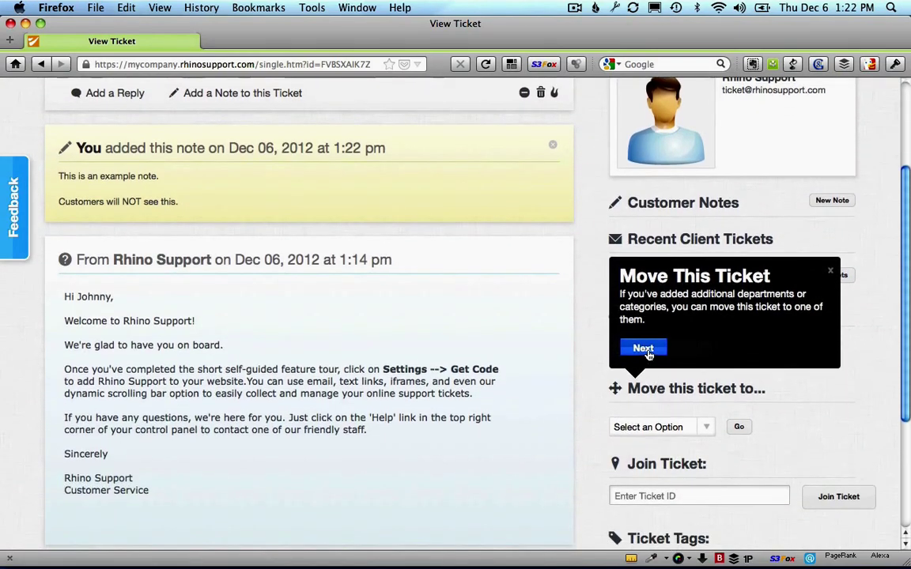
{"action": "left_click", "coordinate": [643, 348]}
{"action": "left_click", "coordinate": [655, 403]}
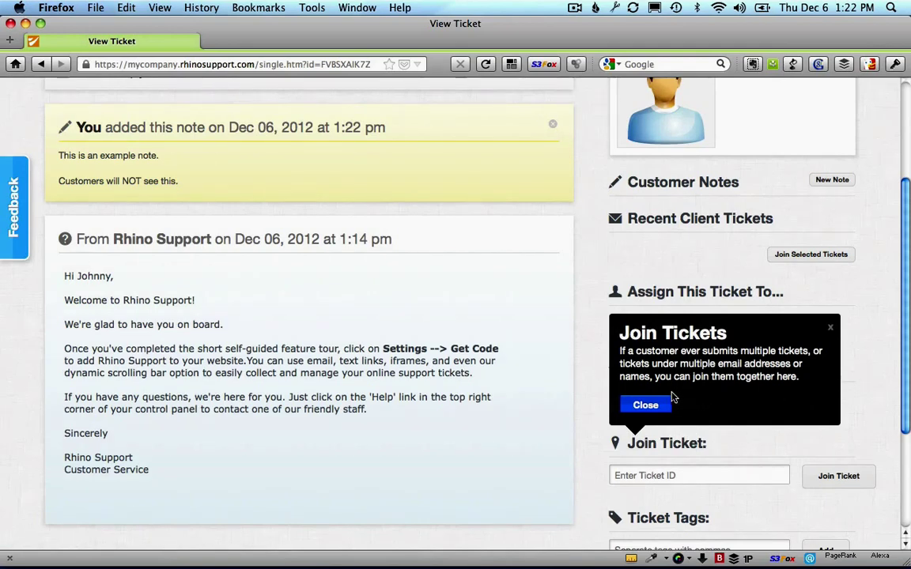
{"action": "left_click", "coordinate": [645, 405]}
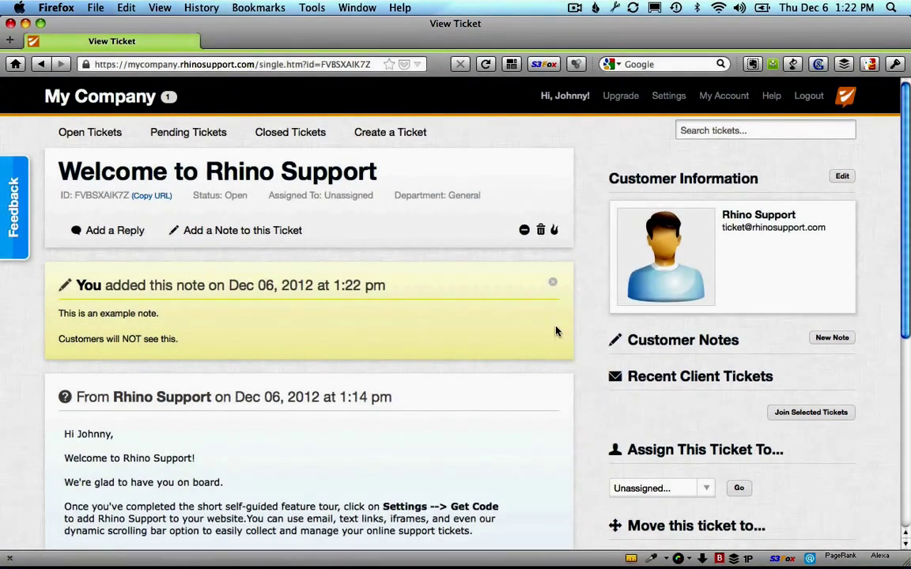
Step: Go from the open tickets dashboard through My Account to the helpdesk Settings page
{"action": "left_click", "coordinate": [102, 92]}
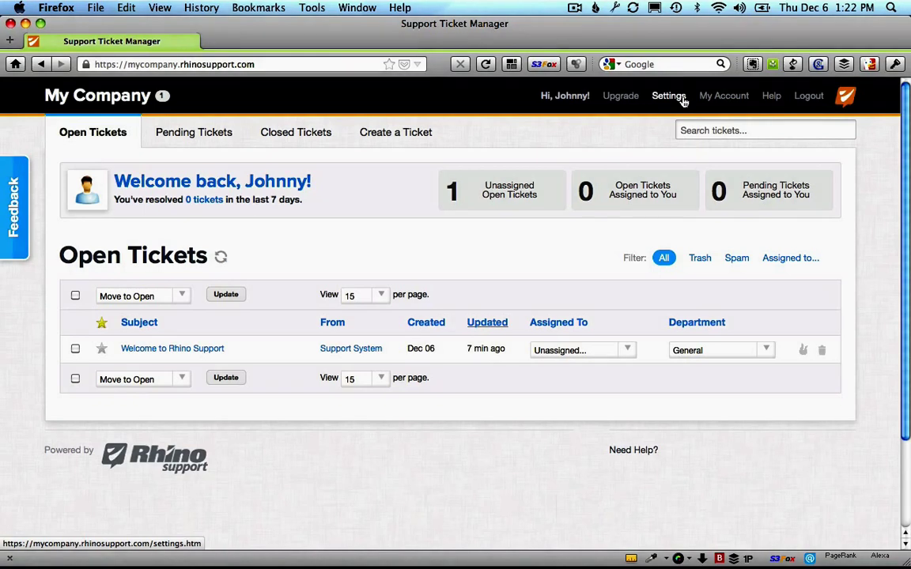
{"action": "left_click", "coordinate": [714, 98]}
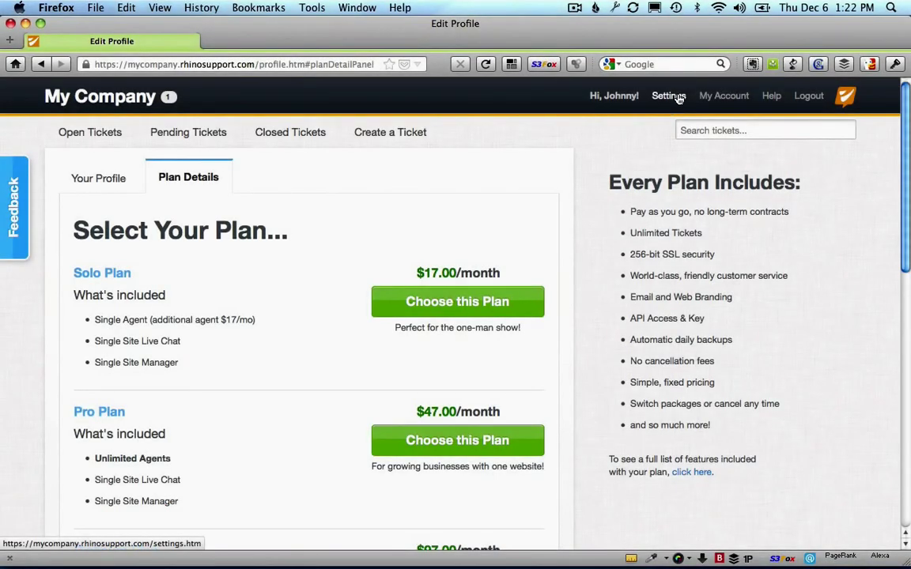
{"action": "left_click", "coordinate": [679, 95]}
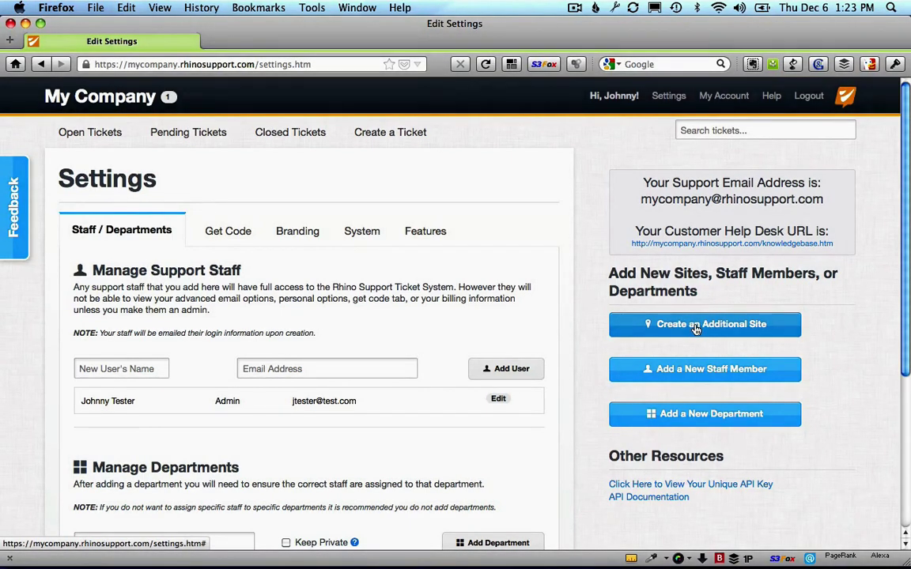
Step: Create site 'secondcompany' named 'Second Company', copying staff from My Company
{"action": "left_click", "coordinate": [695, 327]}
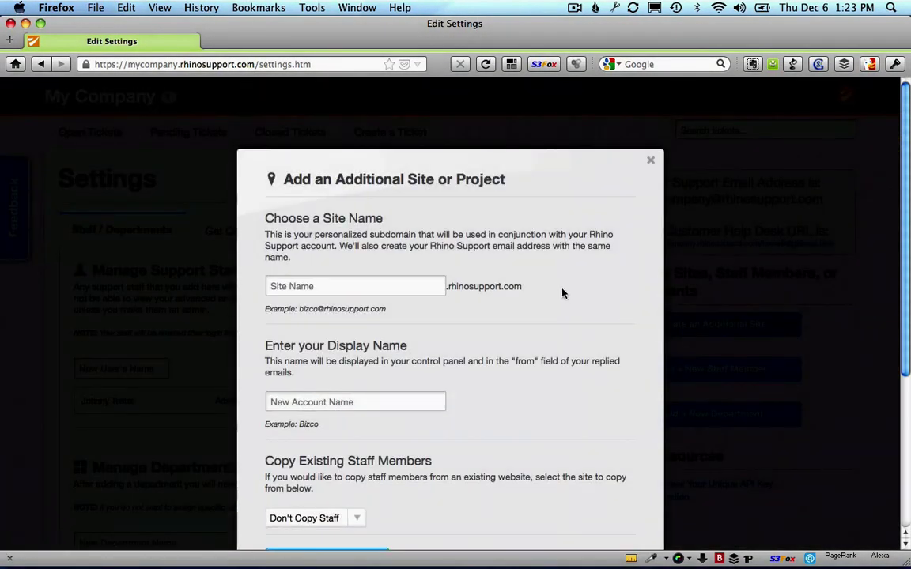
{"action": "scroll", "coordinate": [563, 290], "scroll_direction": "down", "scroll_amount": 1}
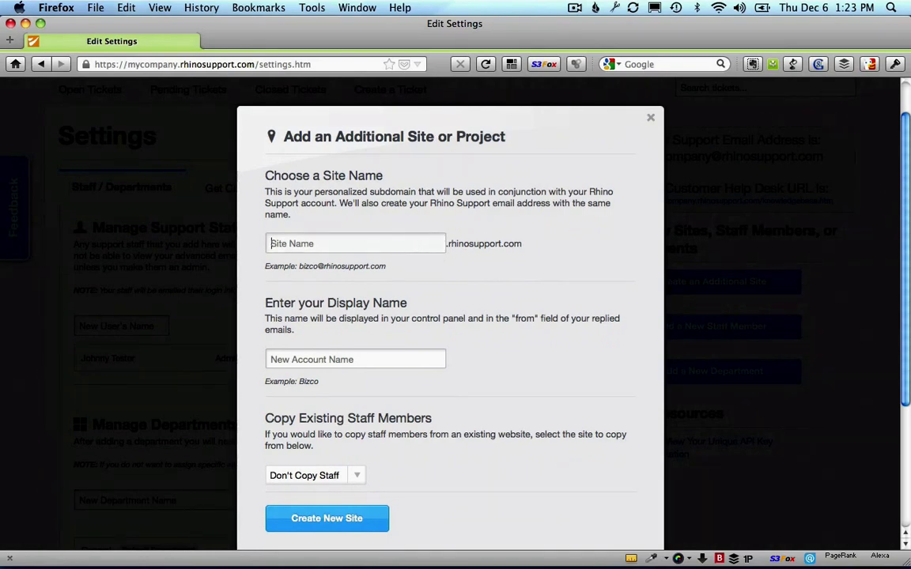
{"action": "type", "text": "secondcompany"}
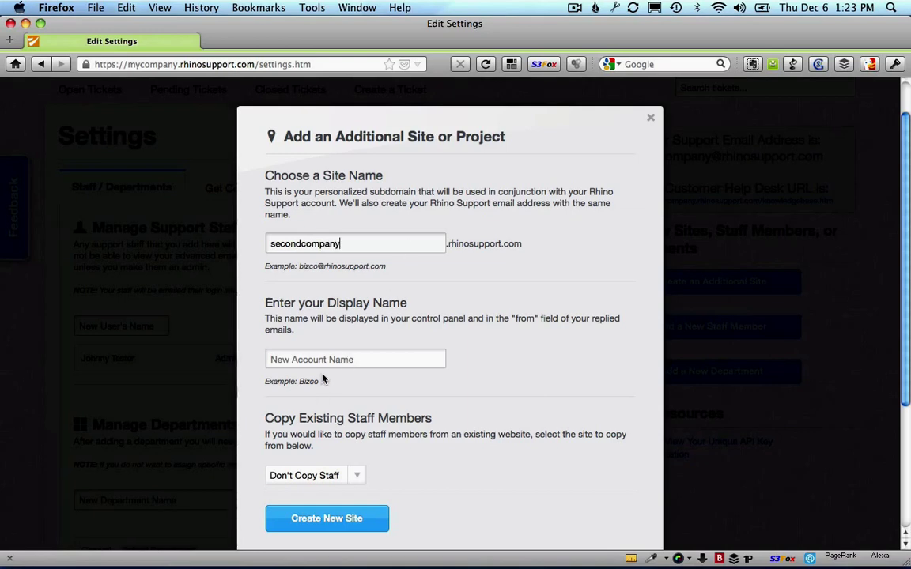
{"action": "left_click", "coordinate": [294, 360]}
{"action": "type", "text": "Second Company"}
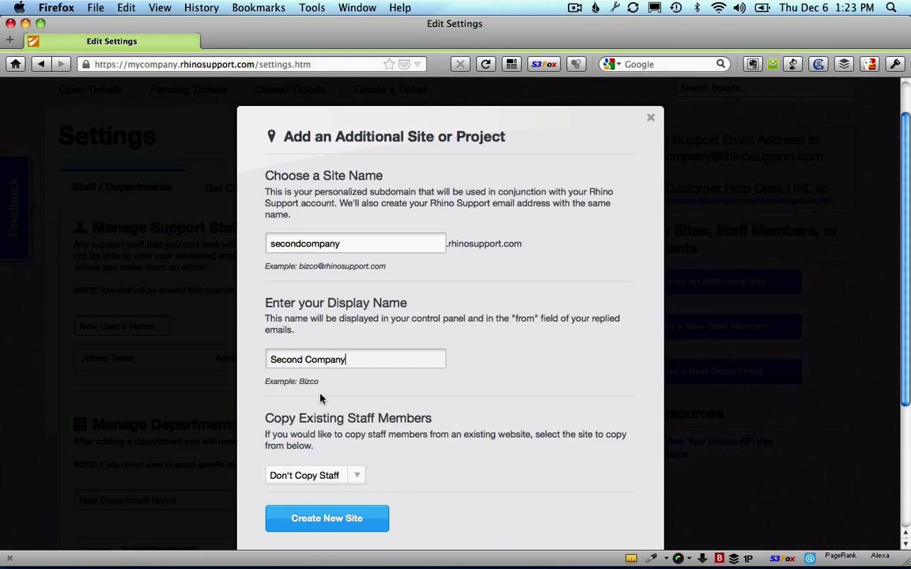
{"action": "scroll", "coordinate": [287, 354], "scroll_direction": "down", "scroll_amount": 3}
{"action": "left_click", "coordinate": [360, 406]}
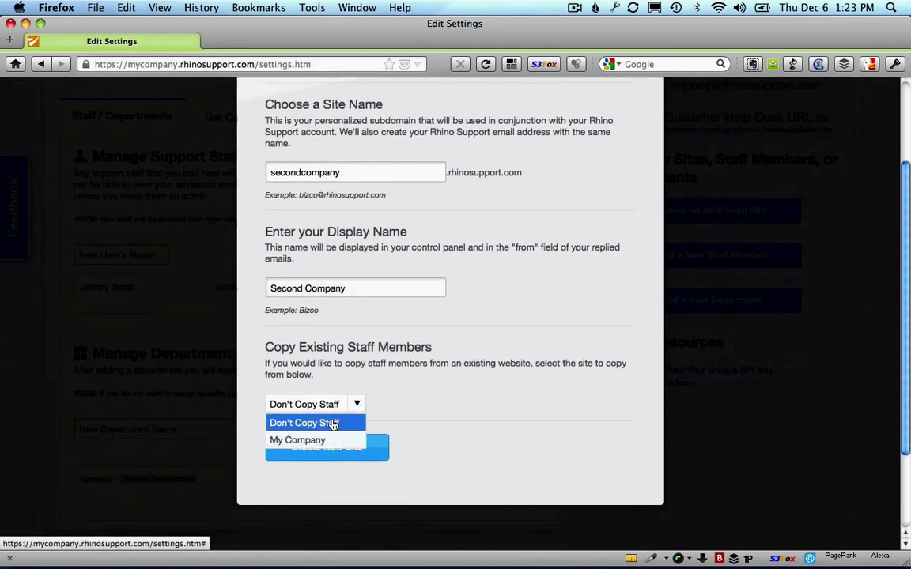
{"action": "left_click", "coordinate": [318, 440]}
{"action": "left_click", "coordinate": [329, 447]}
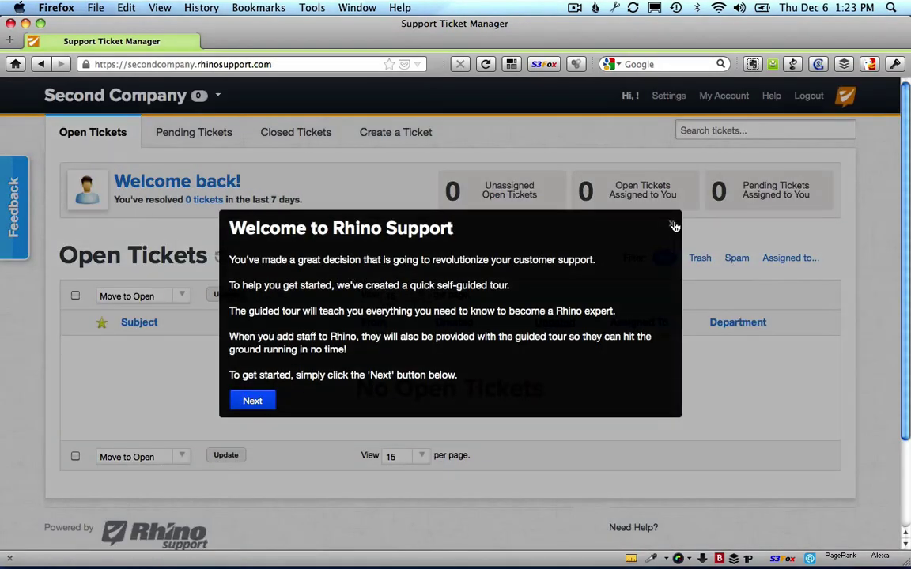
Step: Dismiss the new site's welcome message and reach the Pro plan's 45-day free-trial signup via Pricing
{"action": "left_click", "coordinate": [675, 227]}
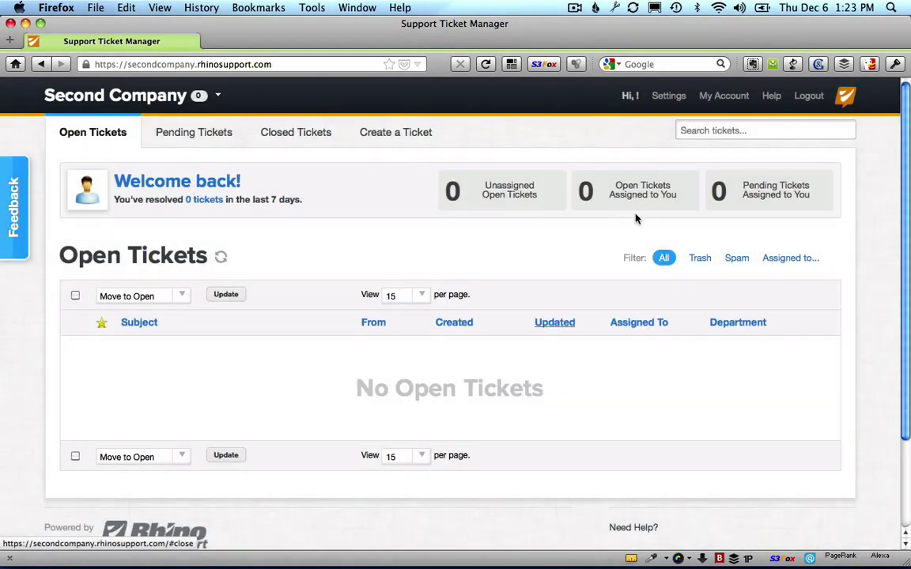
{"action": "left_click", "coordinate": [217, 98]}
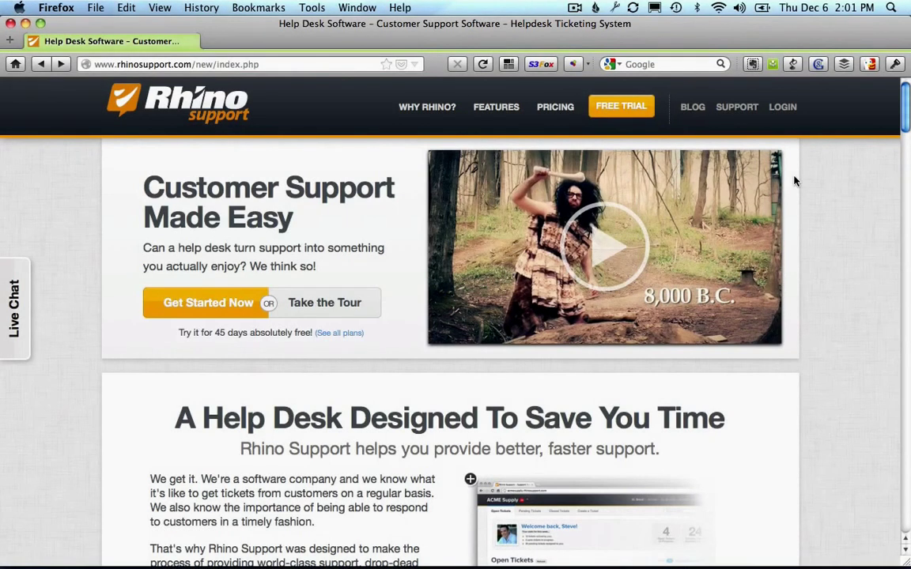
{"action": "left_click", "coordinate": [555, 106]}
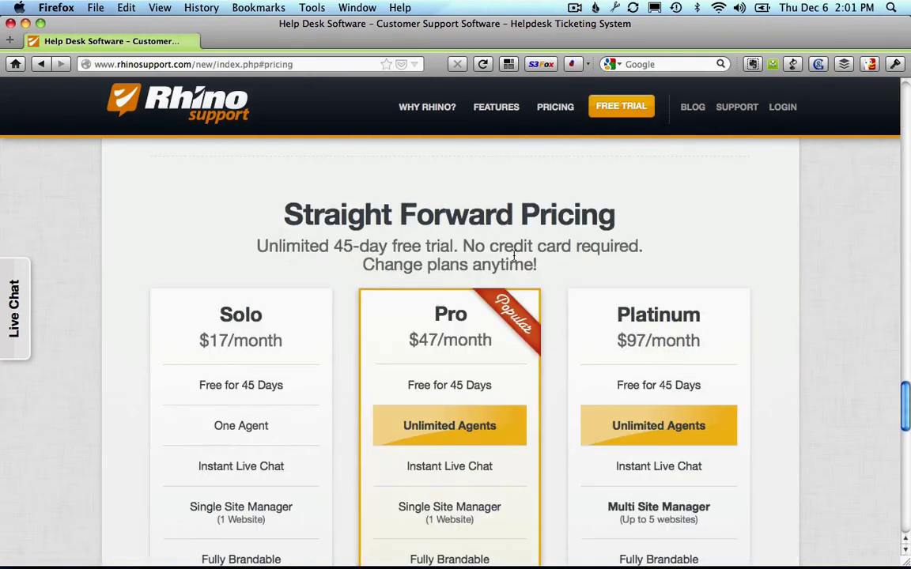
{"action": "scroll", "coordinate": [513, 255], "scroll_direction": "down", "scroll_amount": 5}
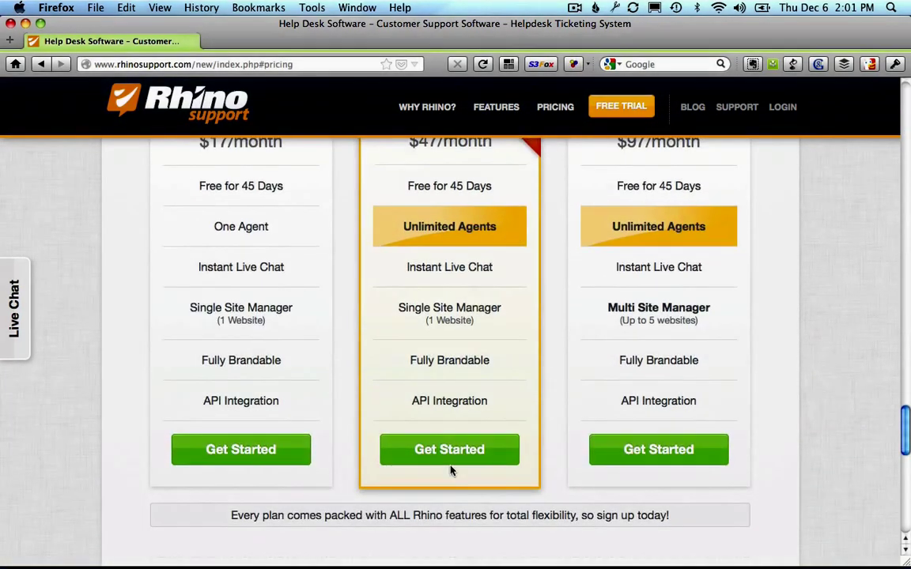
{"action": "left_click", "coordinate": [450, 456]}
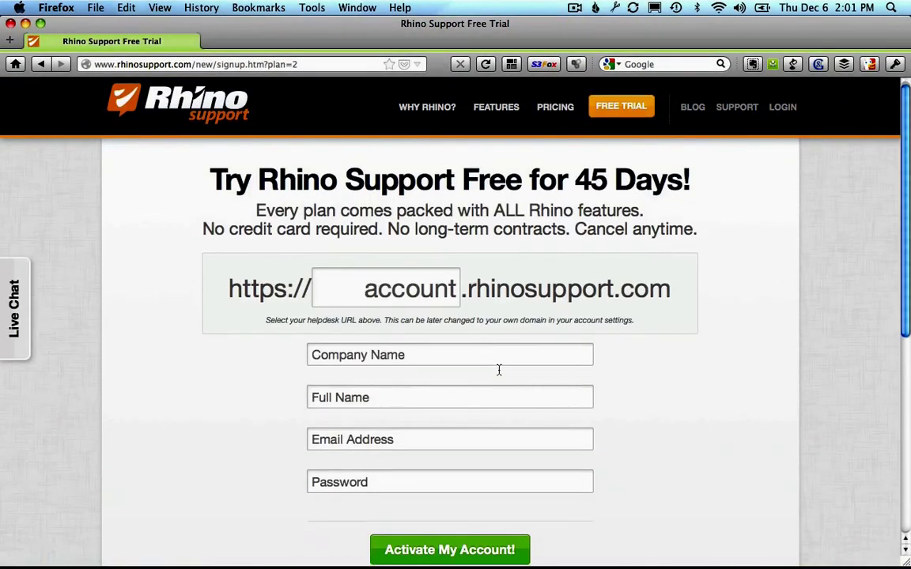